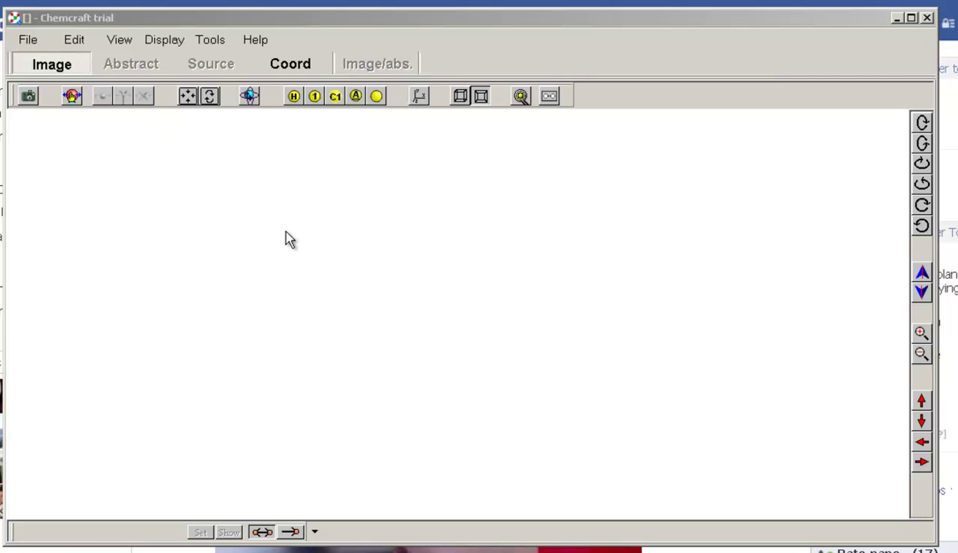
pyautogui.click(15, 551)
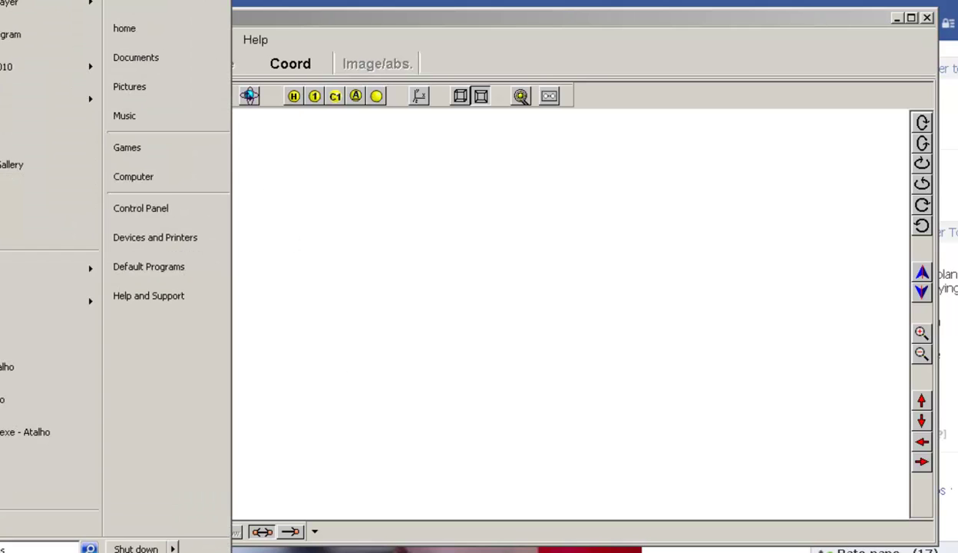
pyautogui.write('c')
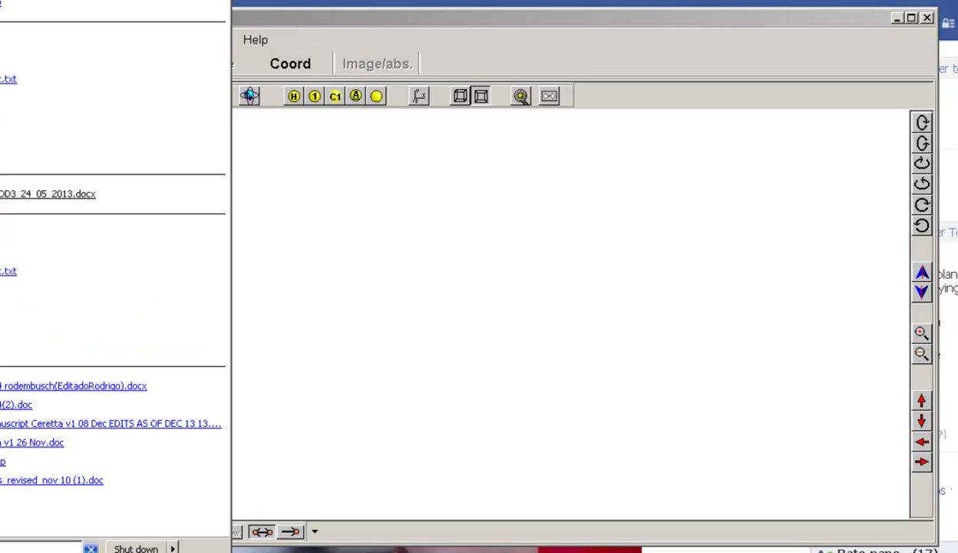
pyautogui.press('BackSpace')
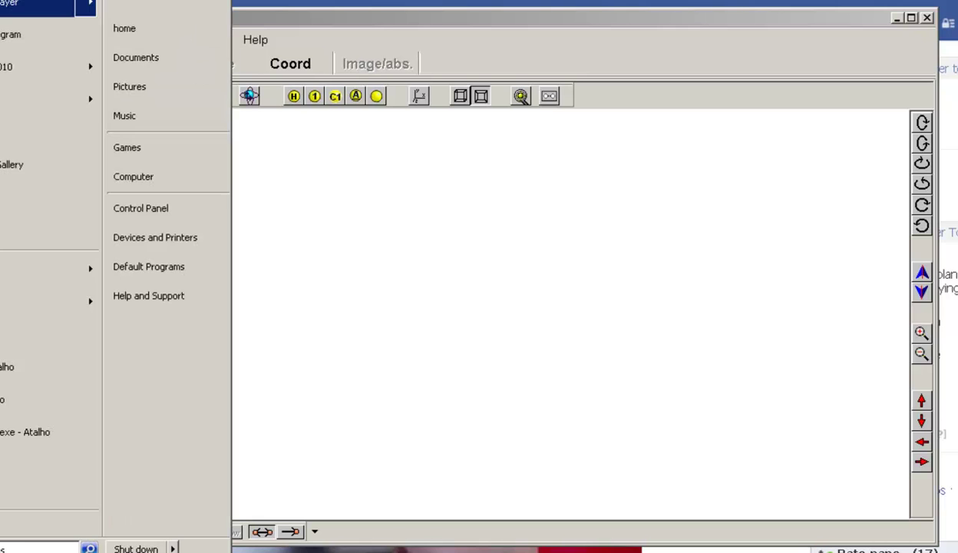
pyautogui.press('Escape')
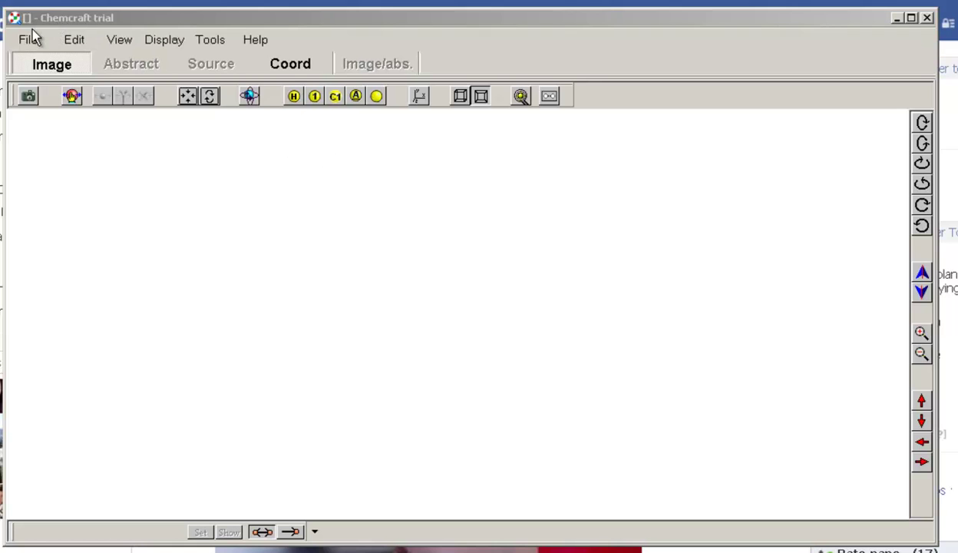
# Add two hydrogen atoms side by side and one oxygen atom below and between them, then close the element table.
pyautogui.click(75, 42)
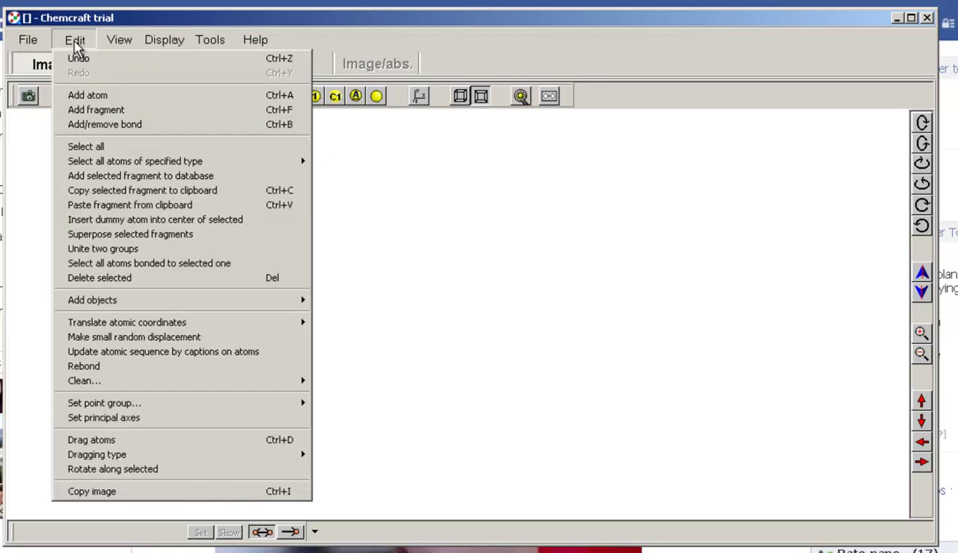
pyautogui.click(98, 95)
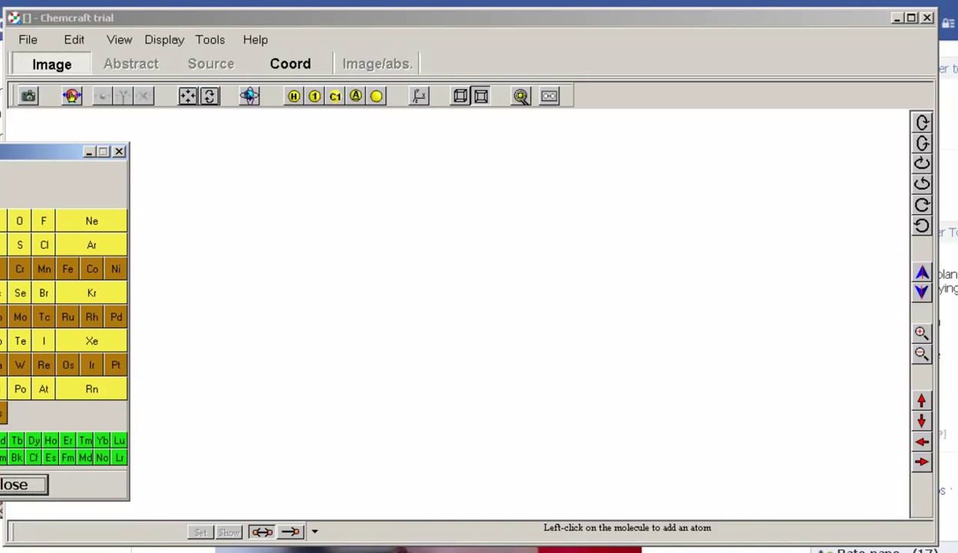
pyautogui.click(274, 230)
pyautogui.click(412, 238)
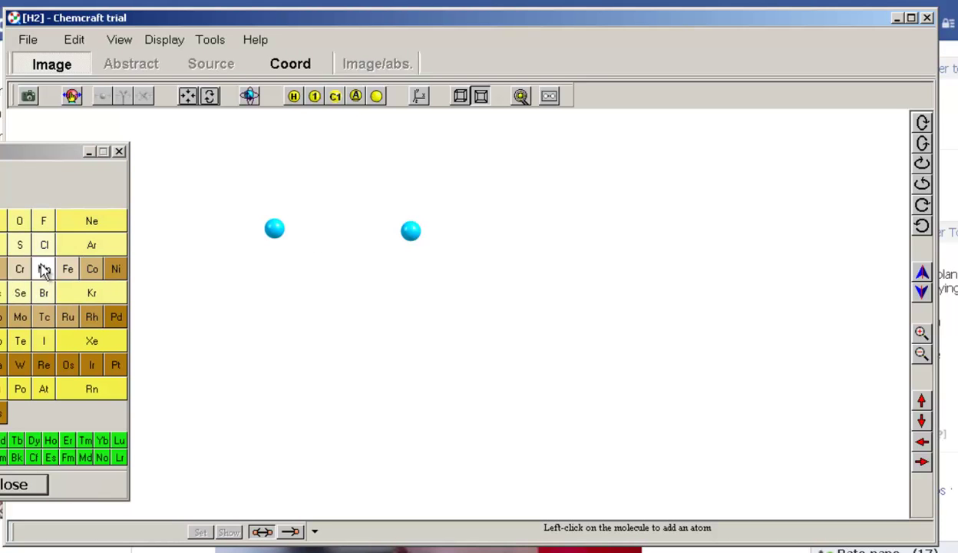
pyautogui.click(21, 221)
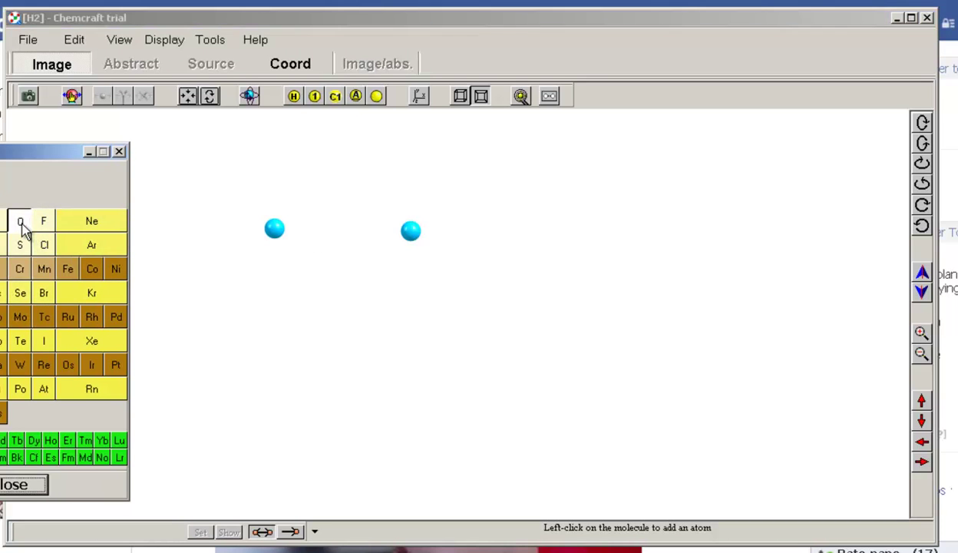
pyautogui.click(318, 288)
pyautogui.click(120, 152)
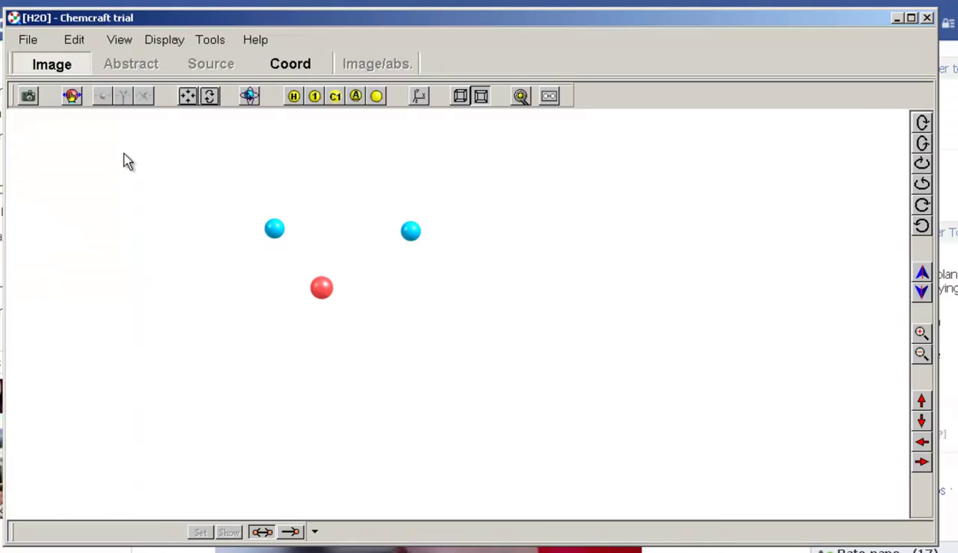
# In selection mode, create a bond between the left hydrogen atom and the oxygen atom.
pyautogui.click(71, 95)
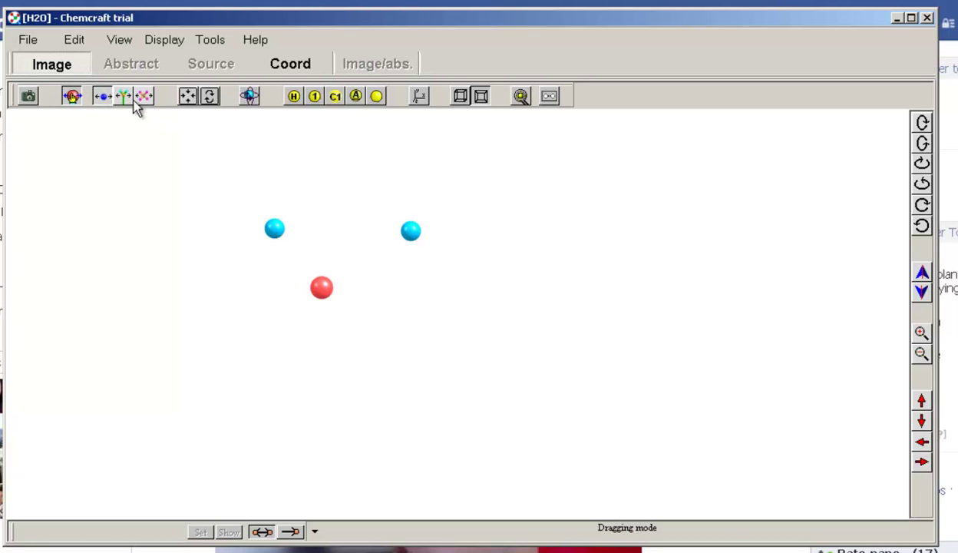
pyautogui.click(72, 96)
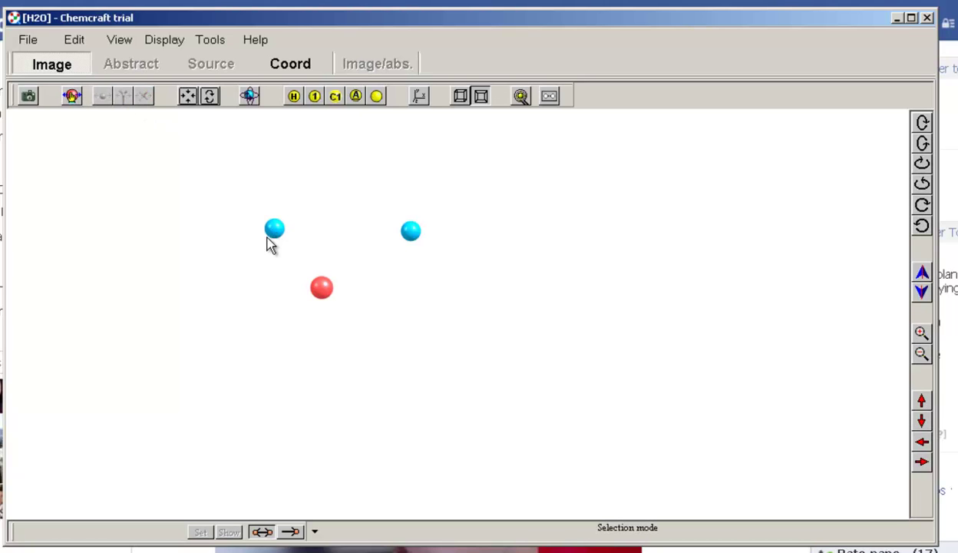
pyautogui.click(276, 232)
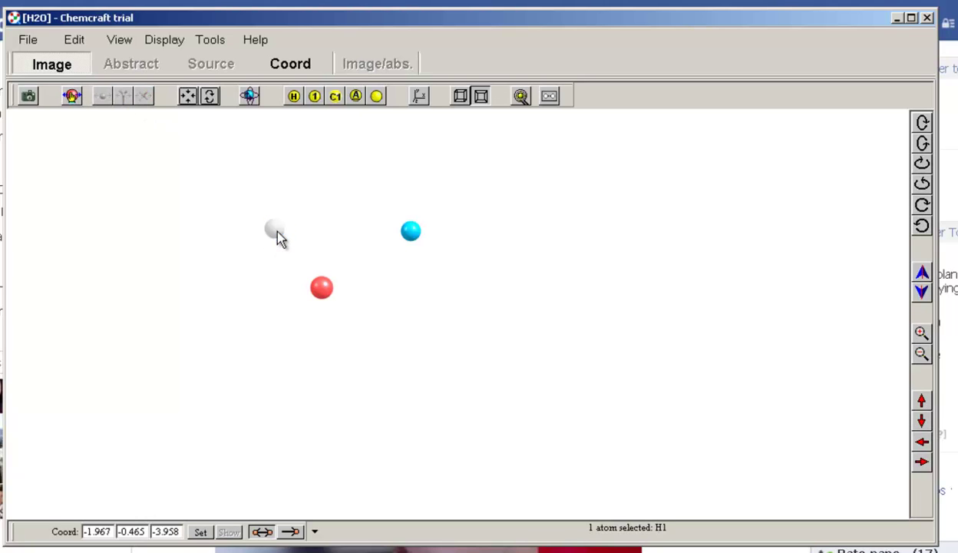
pyautogui.click(319, 293)
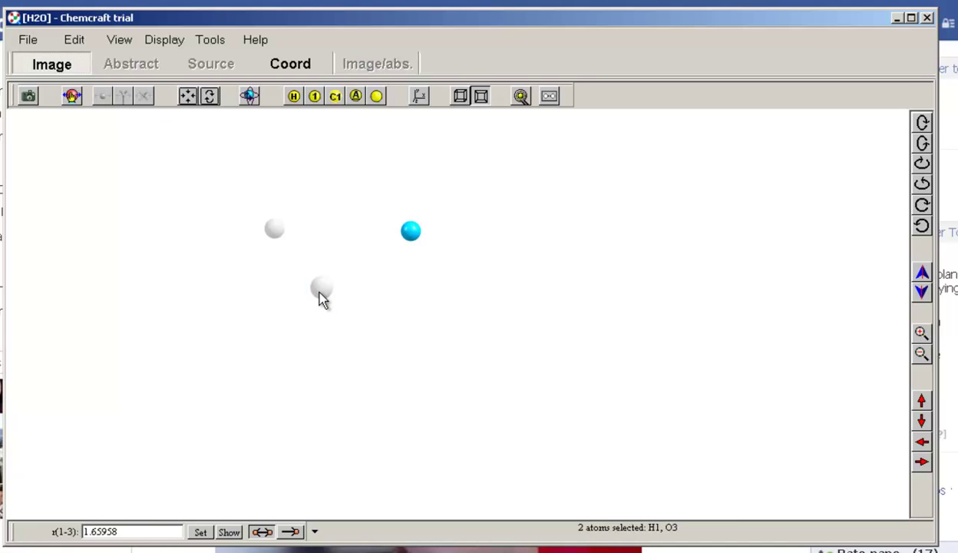
pyautogui.press('b')
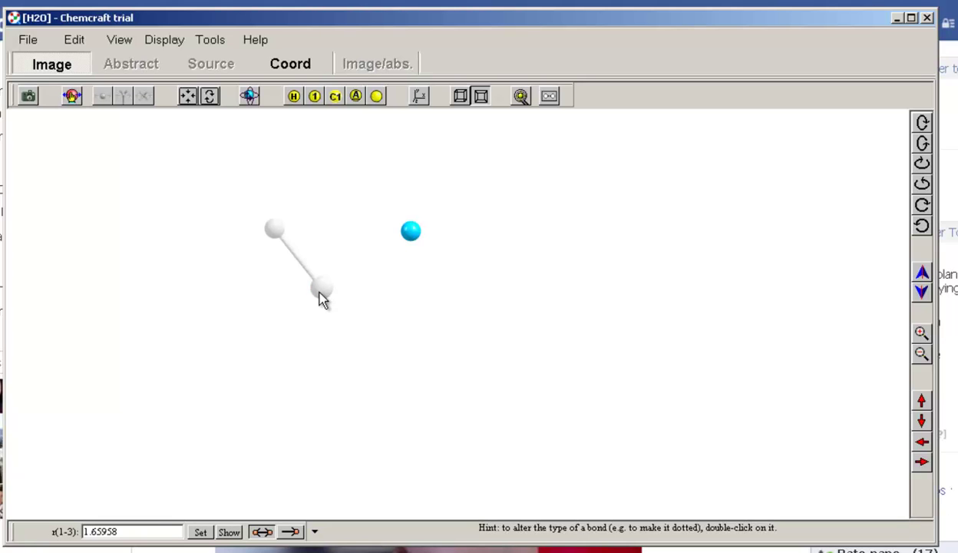
# Create a bond between the oxygen atom and the right hydrogen atom, and leave all atoms deselected.
pyautogui.click(276, 231)
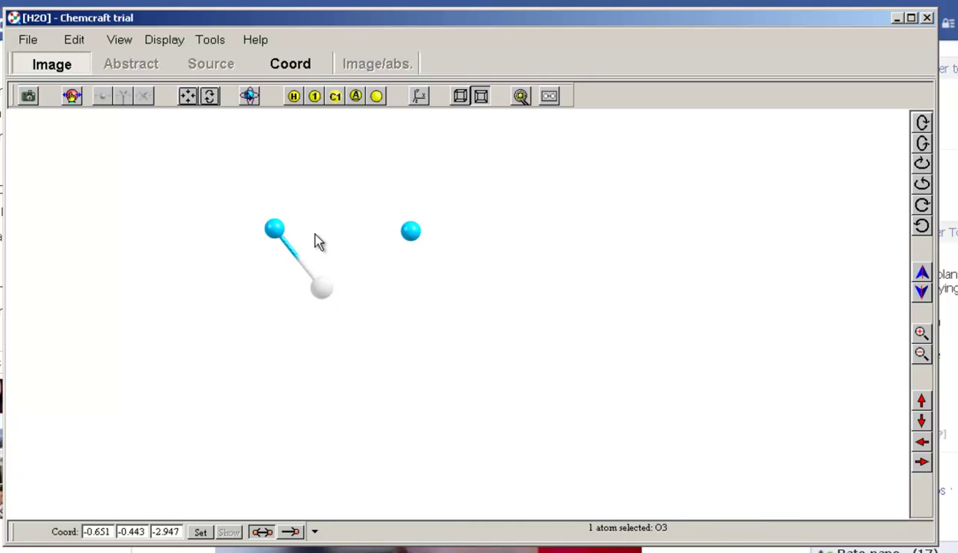
pyautogui.click(413, 236)
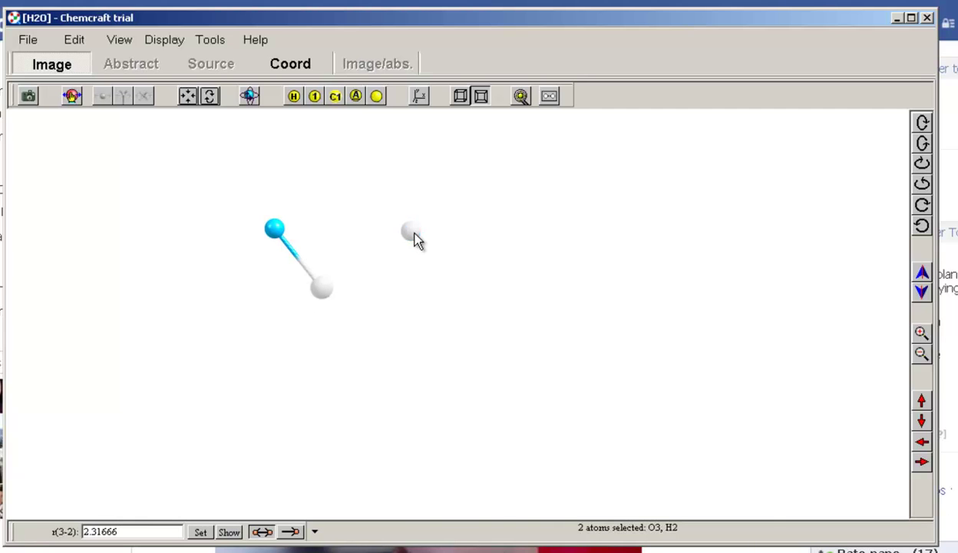
pyautogui.press('Insert')
pyautogui.click(319, 296)
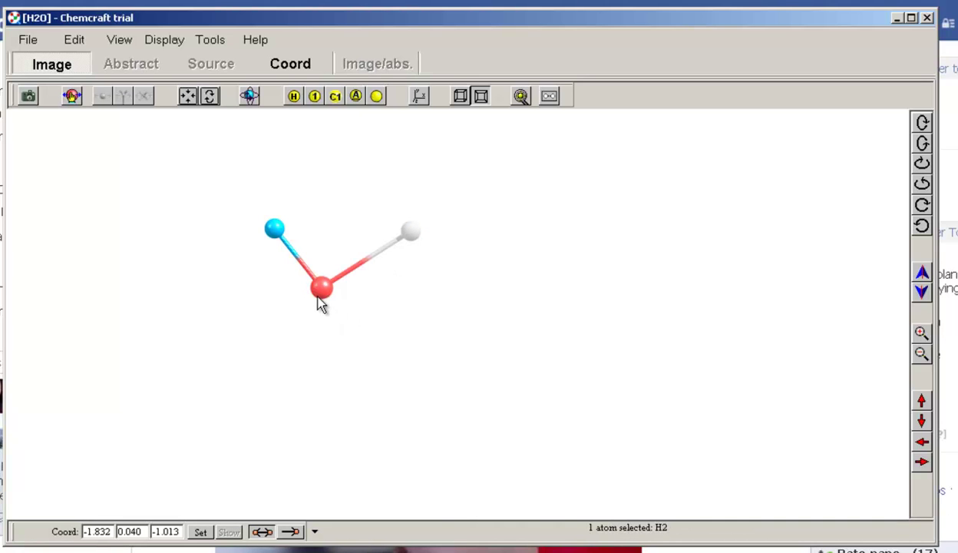
pyautogui.click(410, 236)
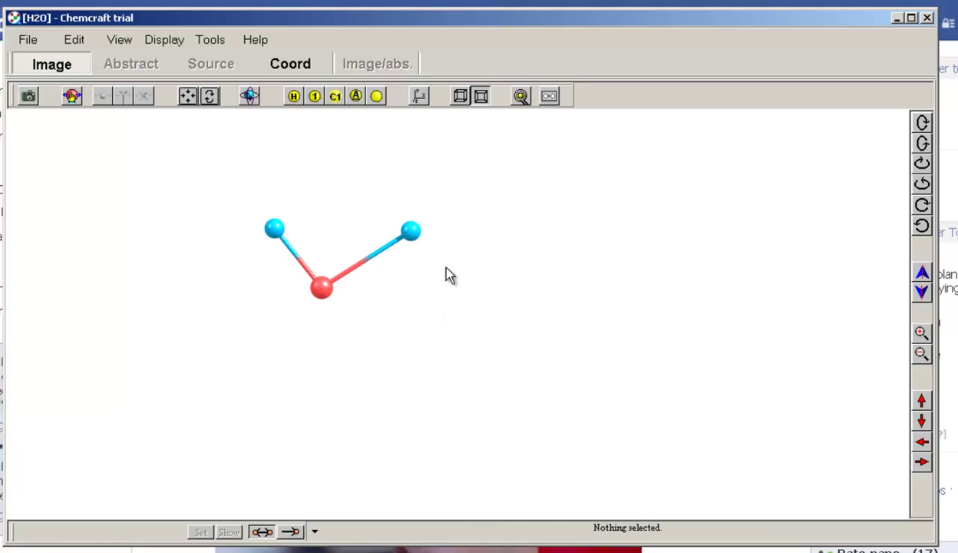
# Maximize the window and start saving the structure in Simple XYZ format without atomic captions or bonding information.
pyautogui.doubleClick(421, 18)
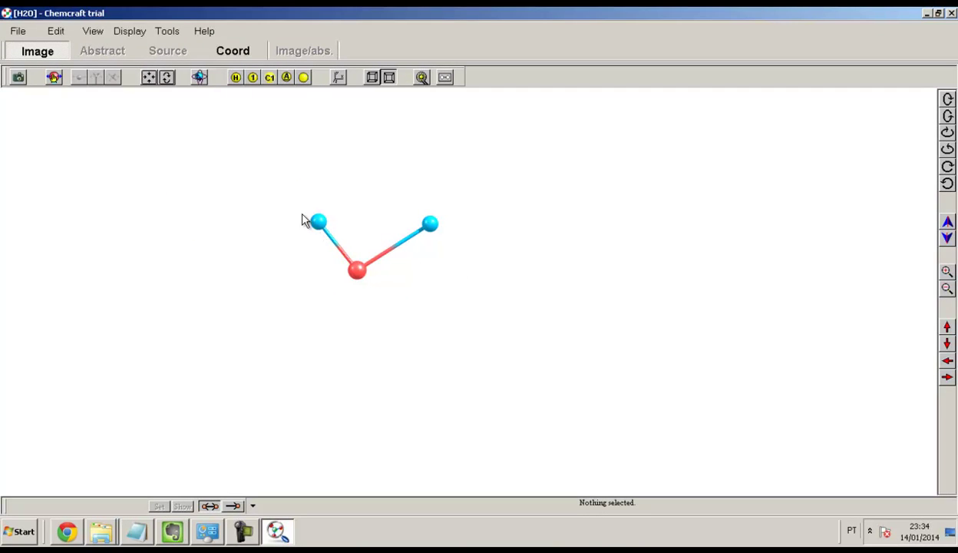
pyautogui.click(17, 33)
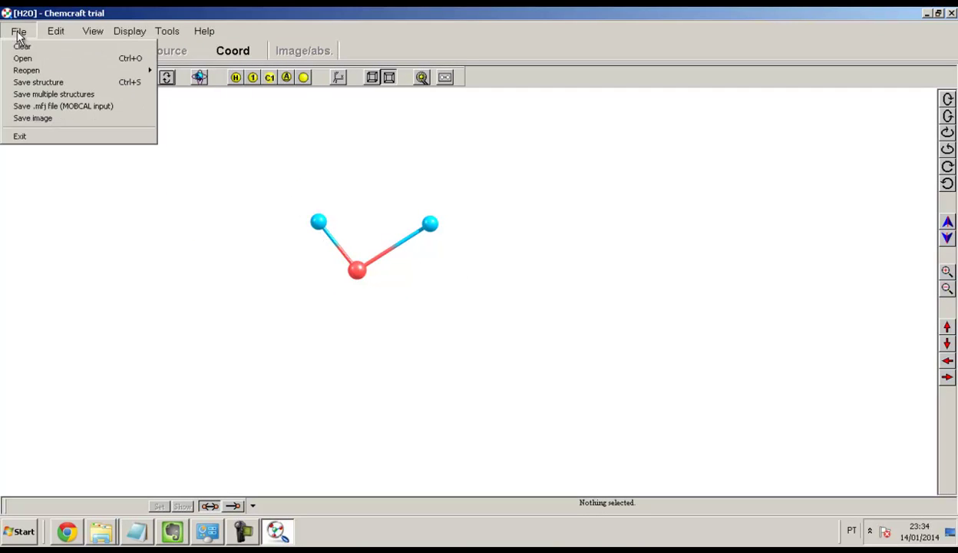
pyautogui.click(51, 82)
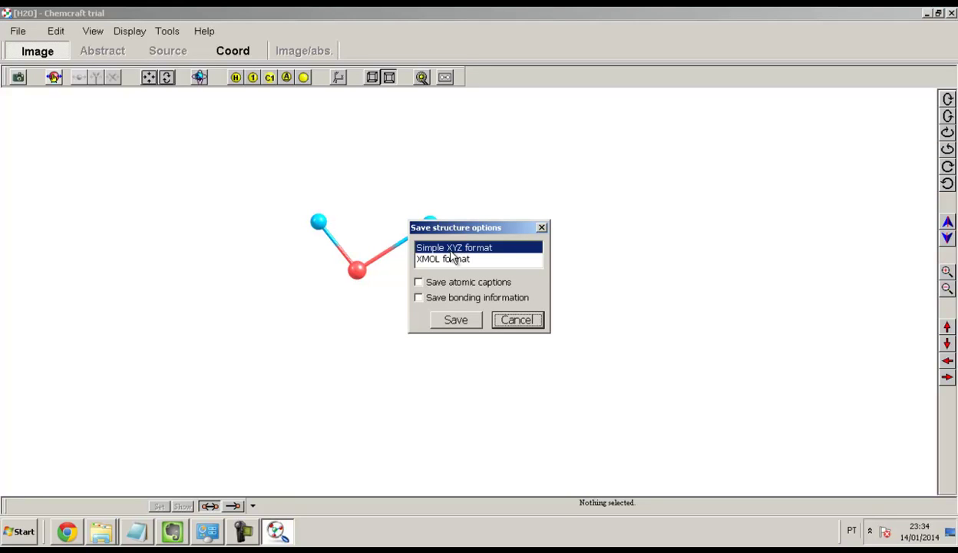
pyautogui.click(457, 324)
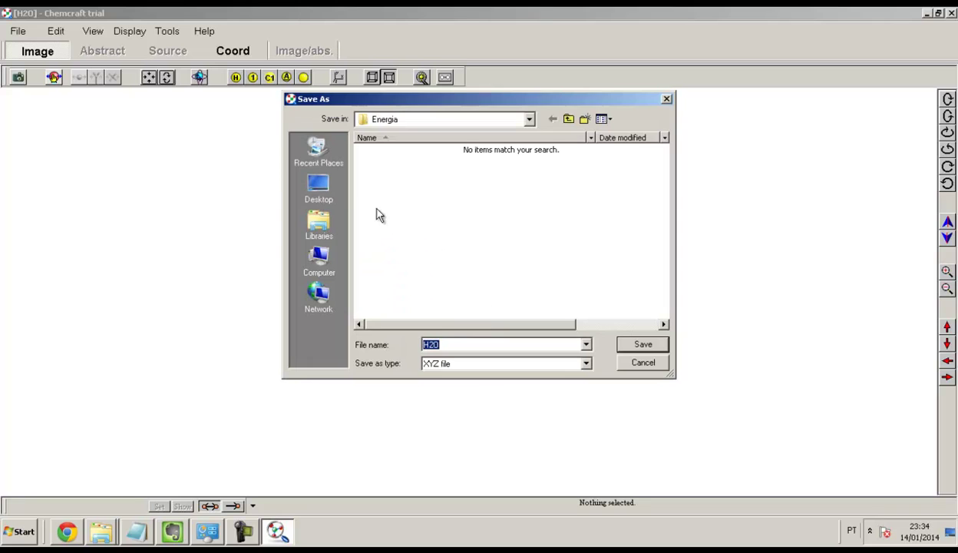
# Create a folder named H2O on the Desktop and save the structure in it as the XYZ file H2O.
pyautogui.click(332, 187)
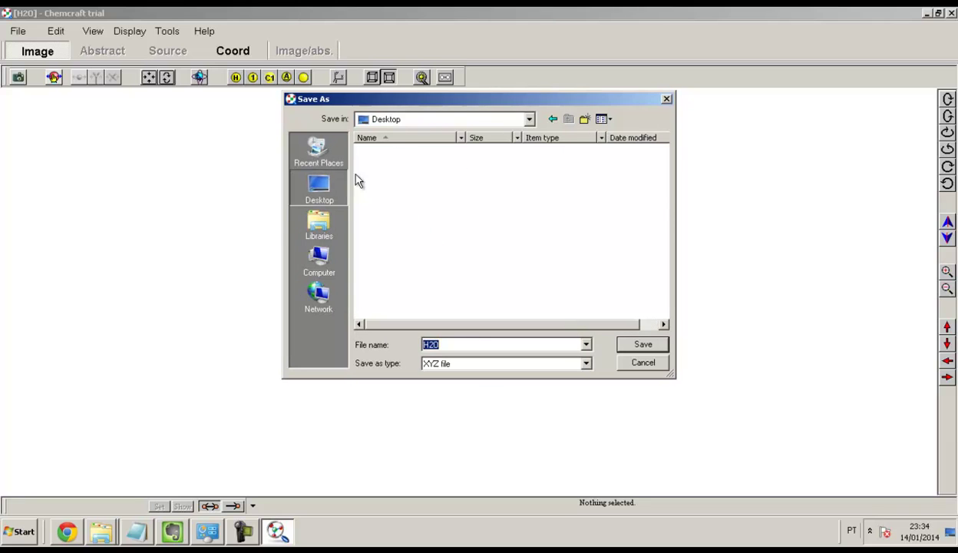
pyautogui.click(585, 119)
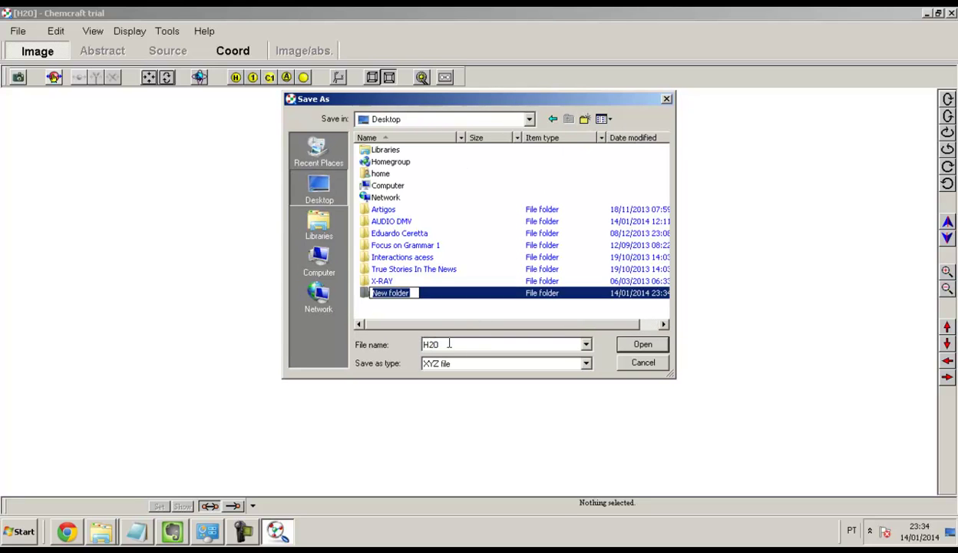
pyautogui.write('H2')
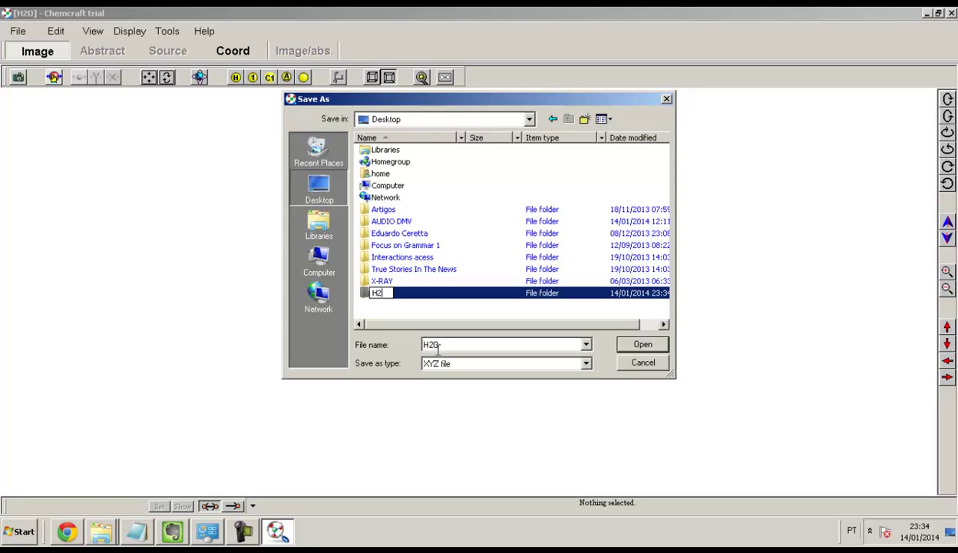
pyautogui.write('O')
pyautogui.click(626, 344)
pyautogui.click(640, 345)
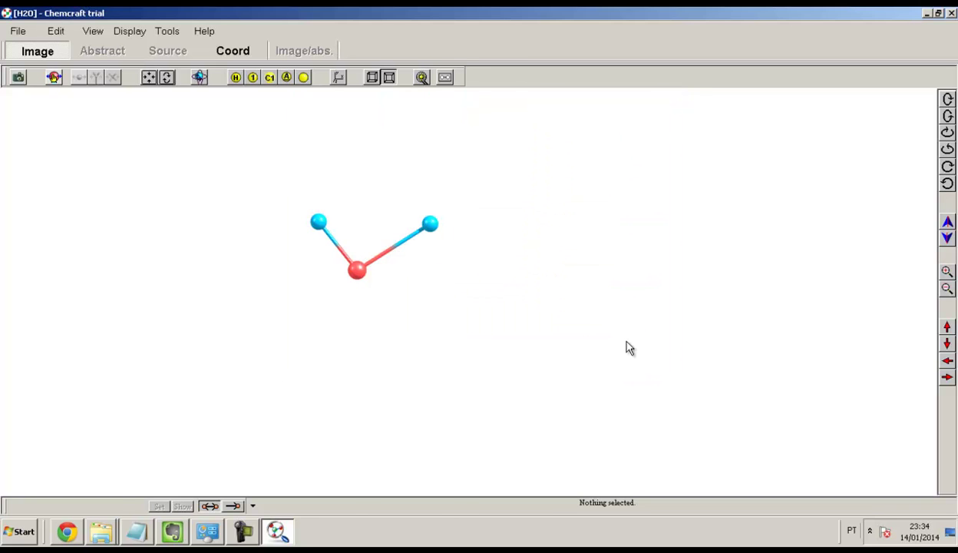
# Open the H2O folder on the desktop and view the atomic coordinates of H2O.xyz in Notepad++.
pyautogui.press('super+d')
pyautogui.doubleClick(32, 460)
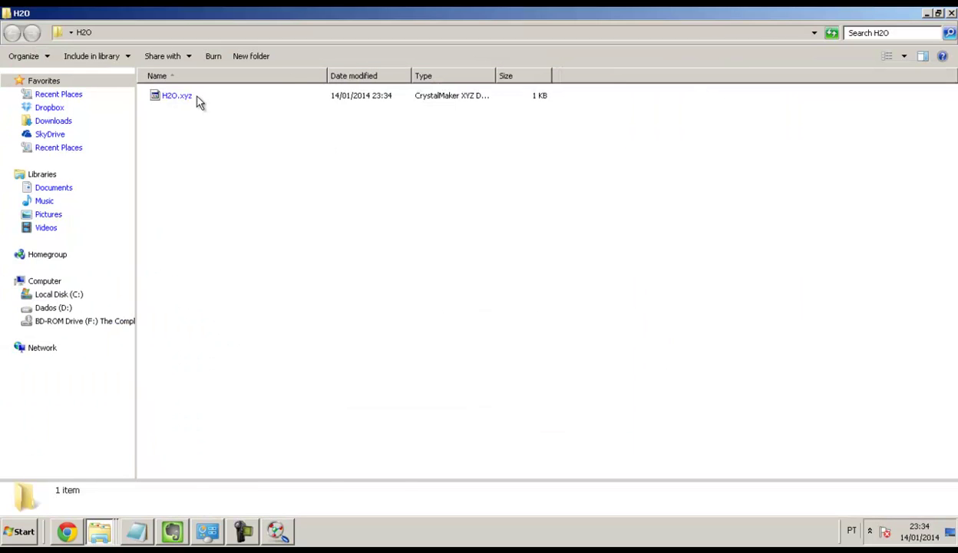
pyautogui.click(198, 101)
pyautogui.rightClick(197, 98)
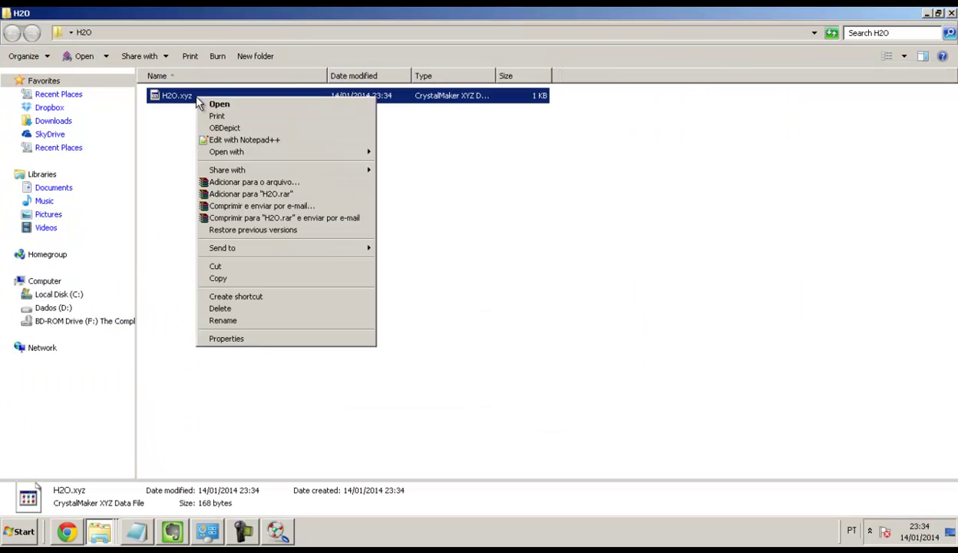
pyautogui.click(238, 142)
pyautogui.click(97, 79)
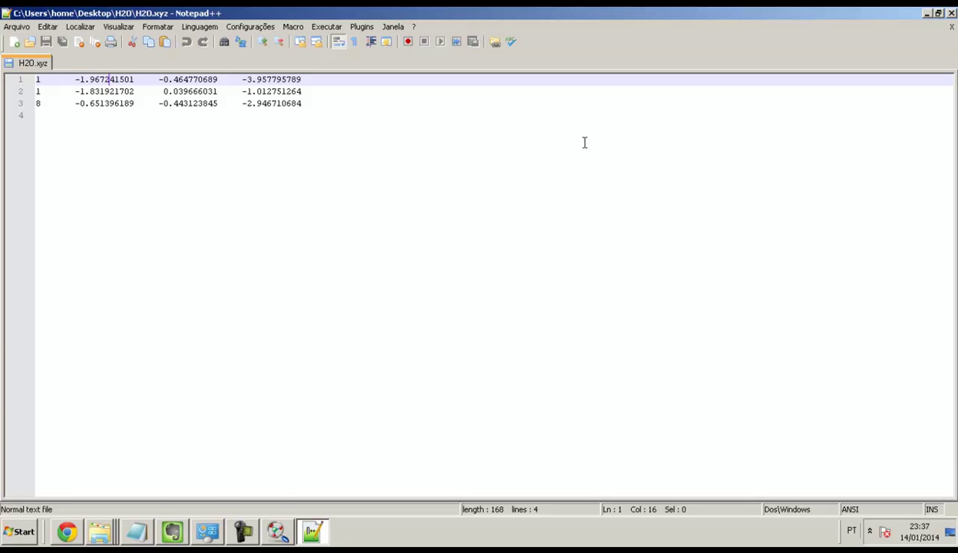
# Search the installed programs for avogadro and launch Avogadro.
pyautogui.press('super')
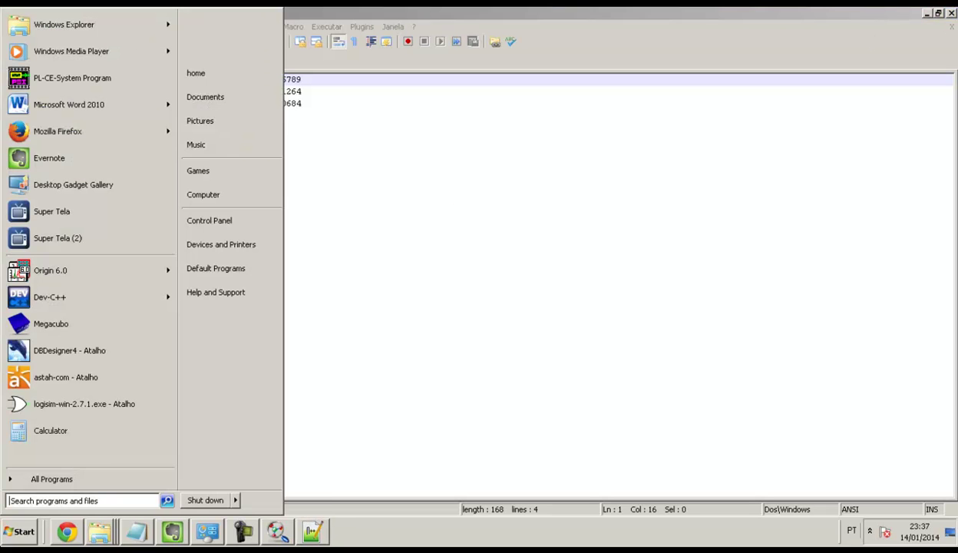
pyautogui.click(73, 479)
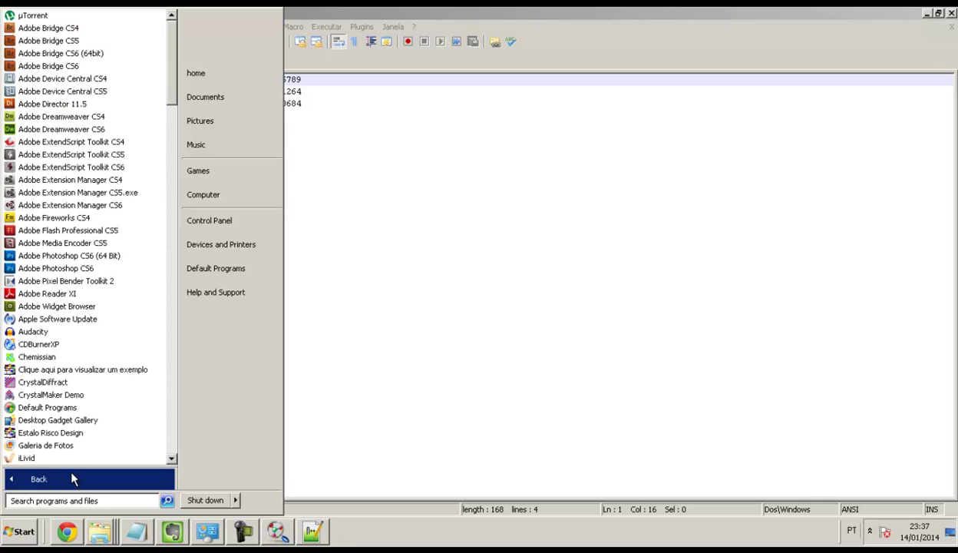
pyautogui.write('A')
pyautogui.press('BackSpace')
pyautogui.write('avogadro')
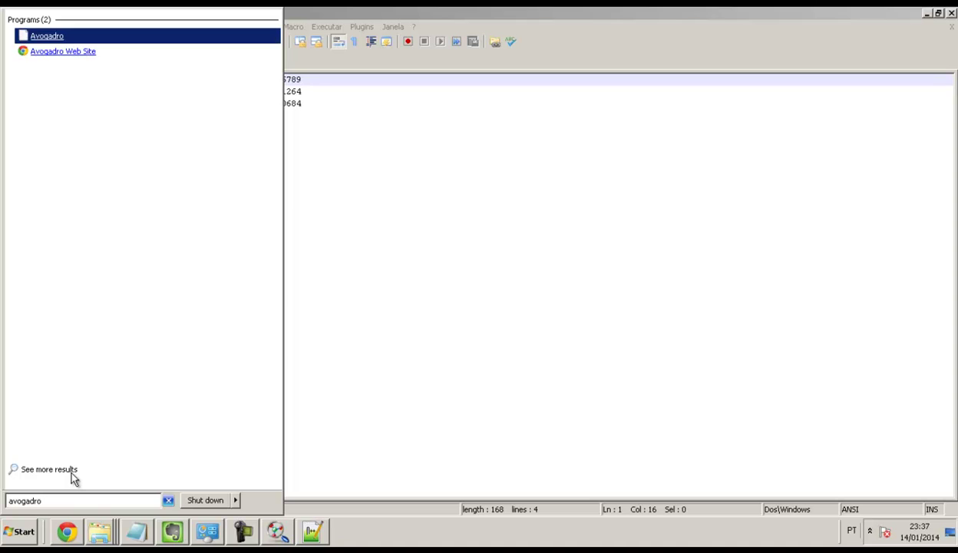
pyautogui.press('Return')
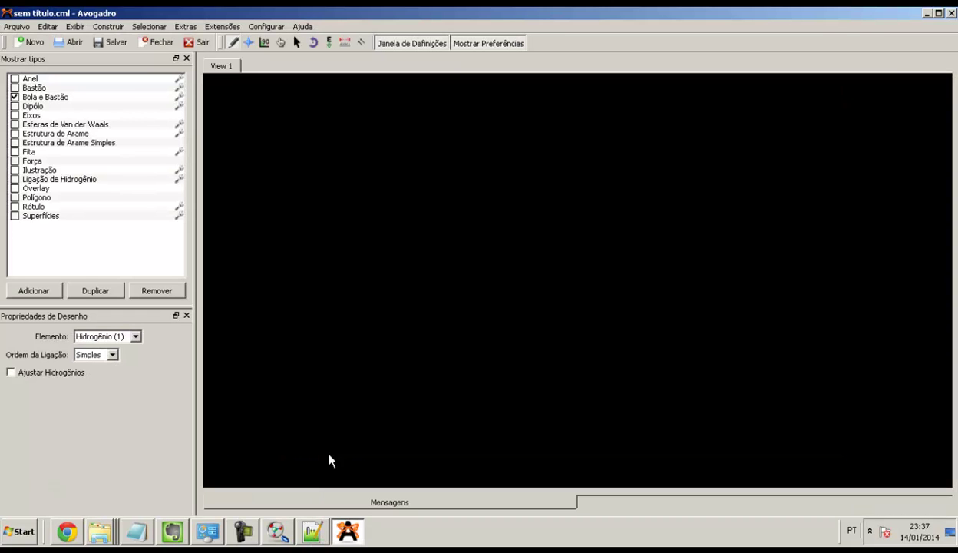
# Start opening a molecule file in Avogadro and browse to the Desktop folder.
pyautogui.click(18, 27)
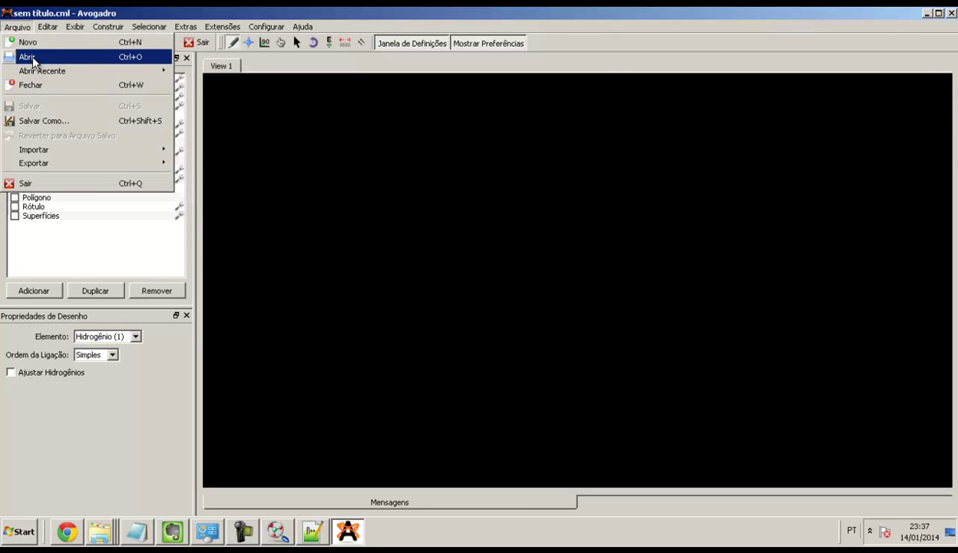
pyautogui.click(32, 56)
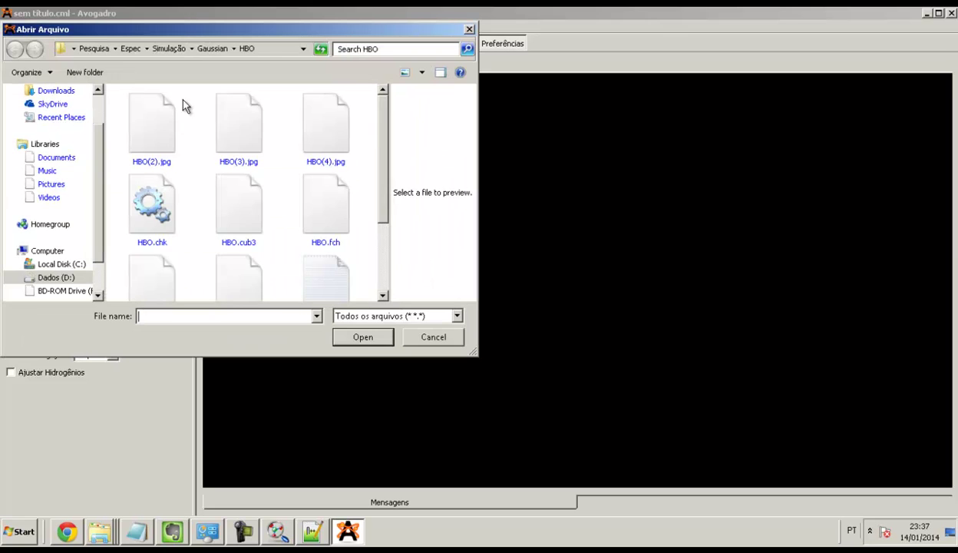
pyautogui.scroll(1, 94, 122)
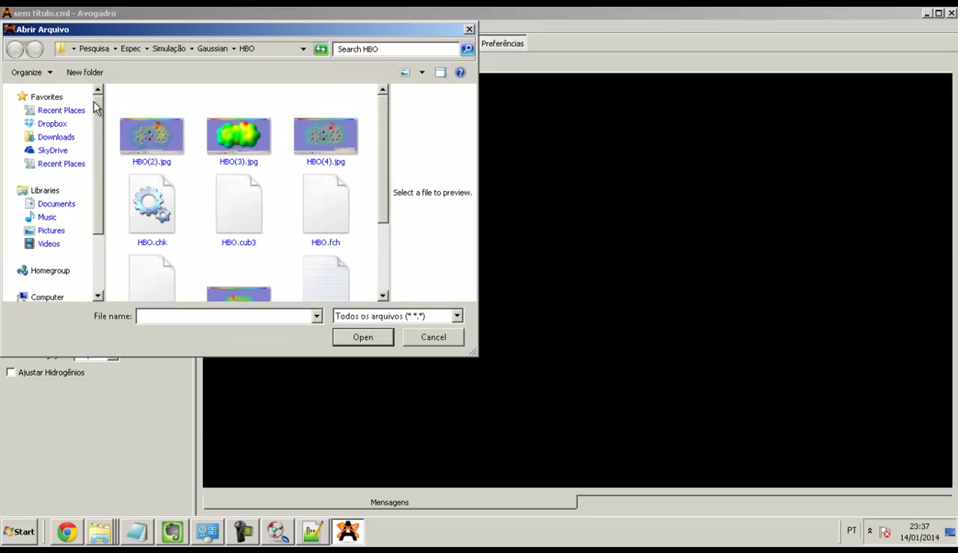
pyautogui.scroll(-1, 96, 223)
pyautogui.scroll(1, 93, 188)
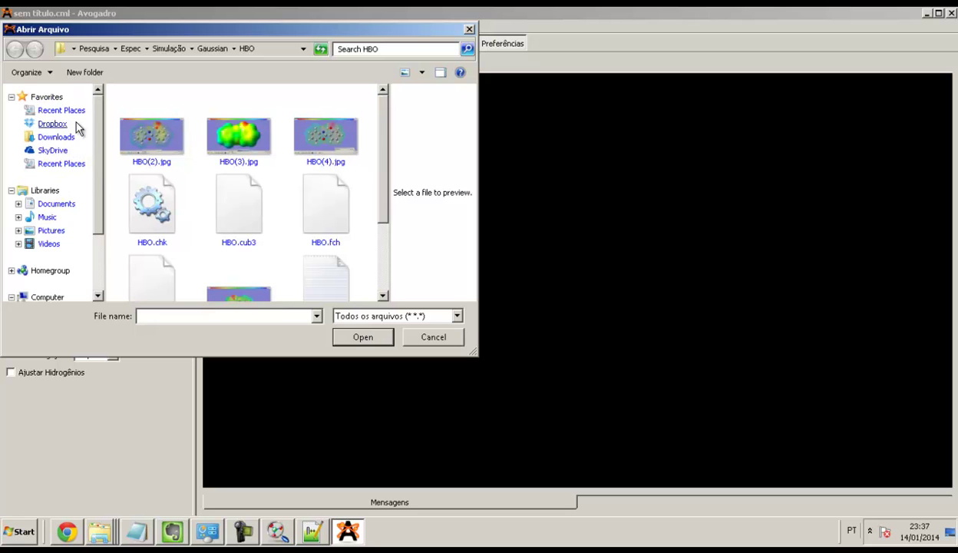
pyautogui.click(269, 52)
pyautogui.write('desktop')
pyautogui.press('Return')
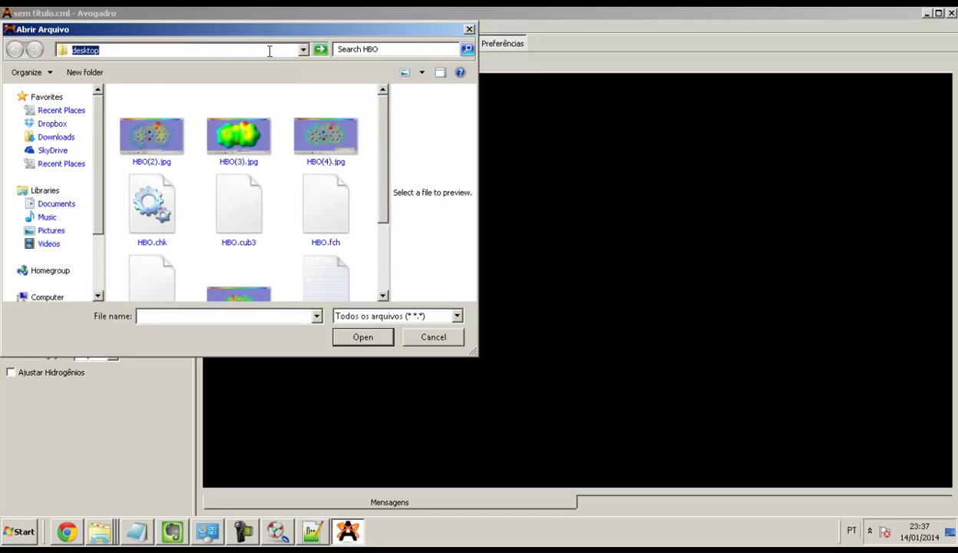
# Open H2O.xyz from the H2O folder and shift the loaded structure in the view to inspect it.
pyautogui.moveTo(383, 108); pyautogui.dragTo(364, 156)
pyautogui.doubleClick(182, 183)
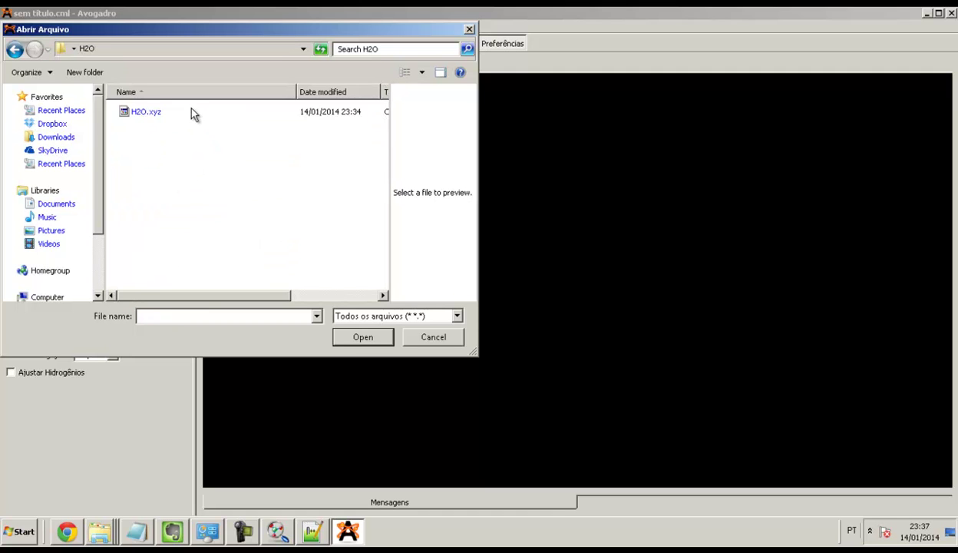
pyautogui.click(154, 115)
pyautogui.doubleClick(154, 116)
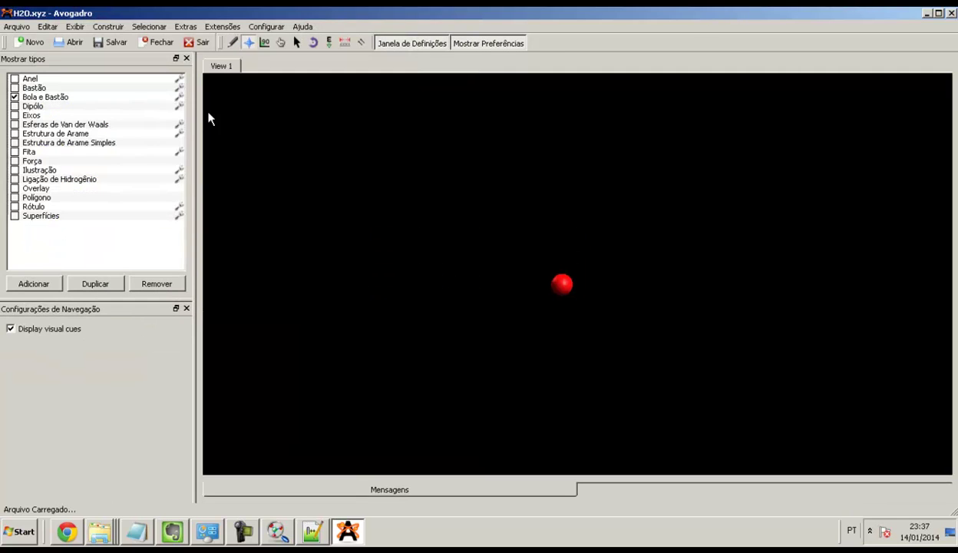
pyautogui.moveTo(538, 264); pyautogui.dragTo(482, 253, button='right')
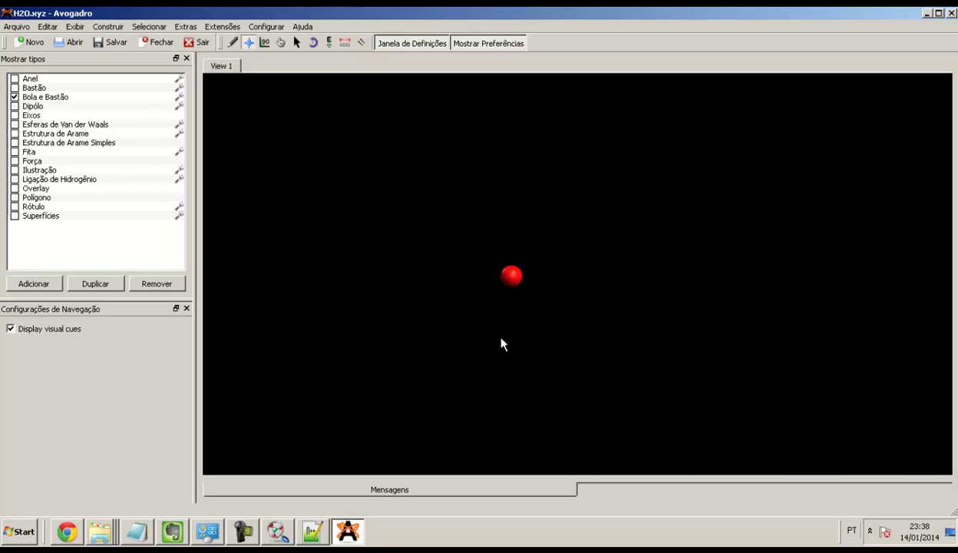
# Switch to Chemcraft and save the water structure in XMOL format, overwriting H2O.xyz in the H2O folder.
pyautogui.click(286, 524)
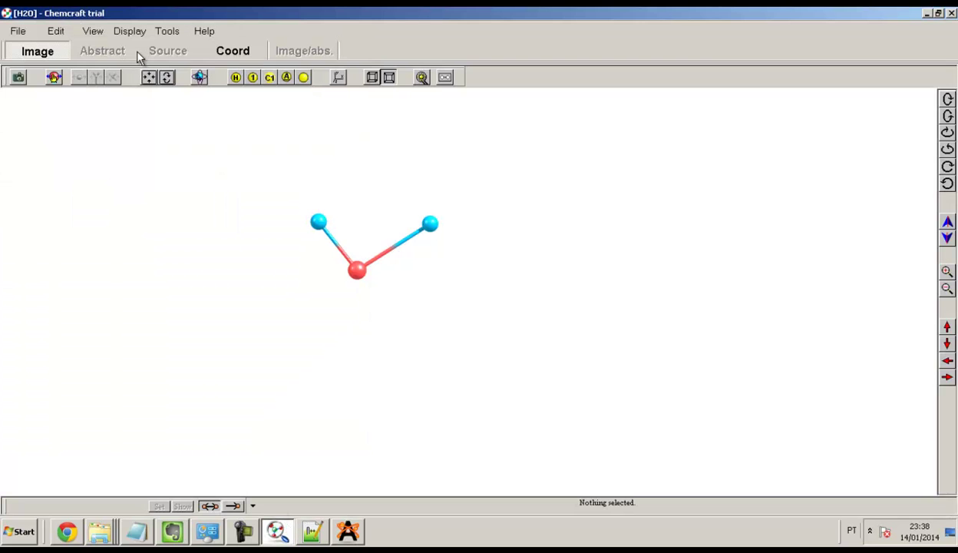
pyautogui.click(17, 32)
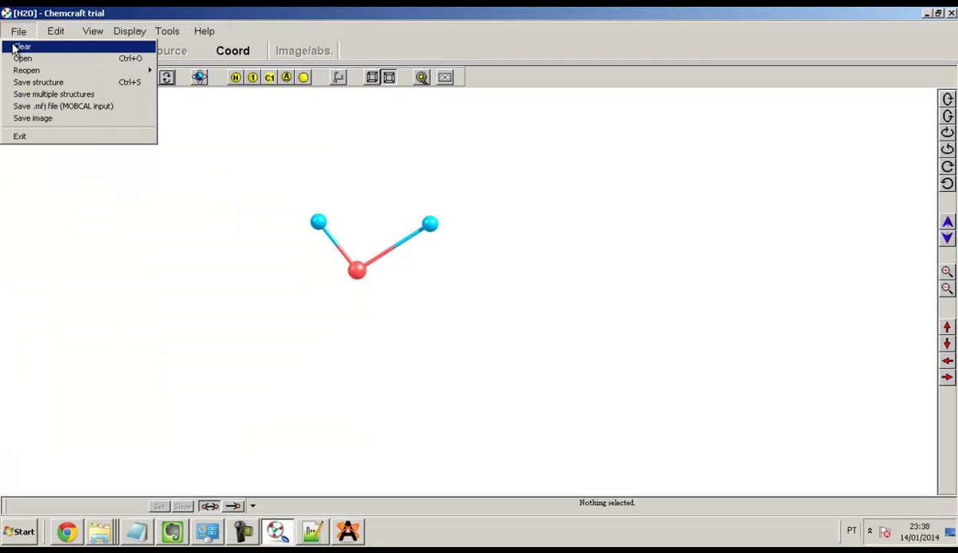
pyautogui.click(66, 84)
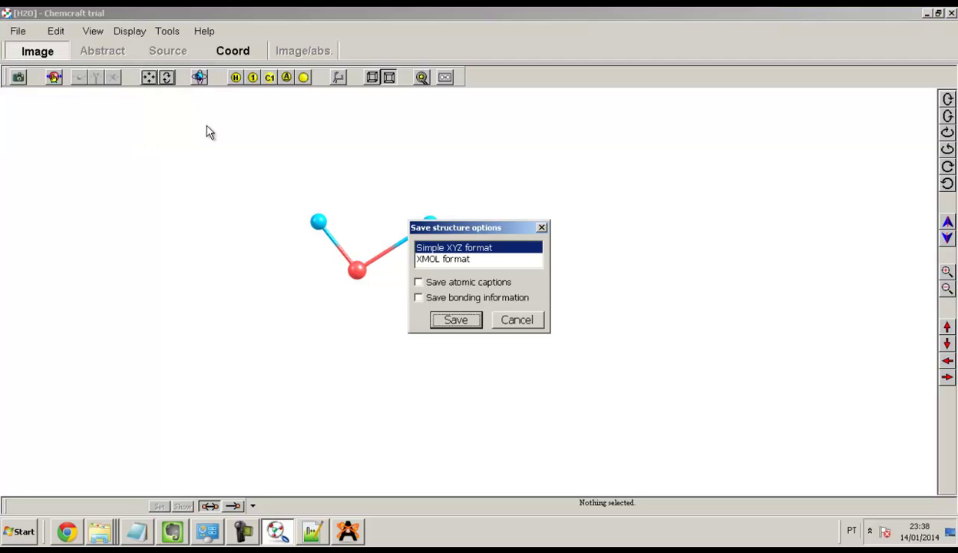
pyautogui.click(442, 259)
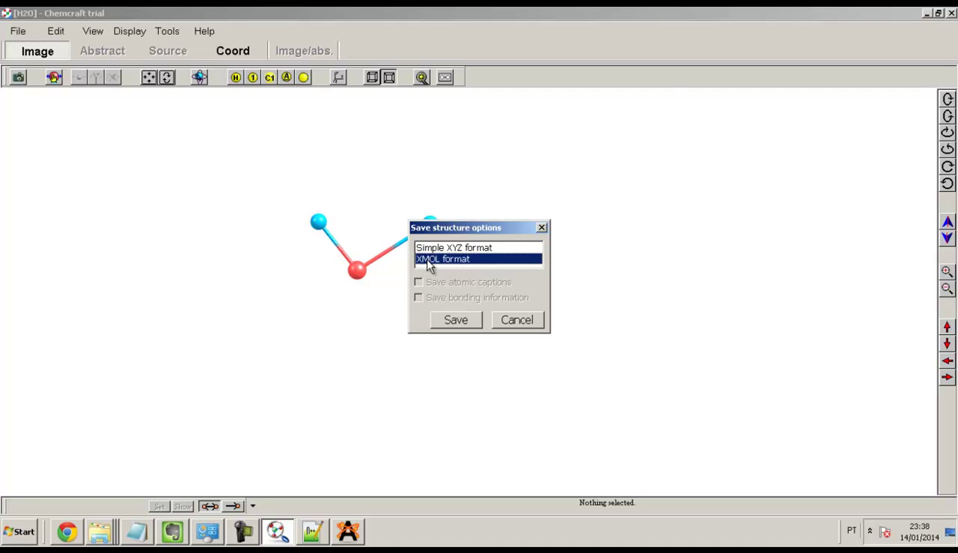
pyautogui.click(453, 320)
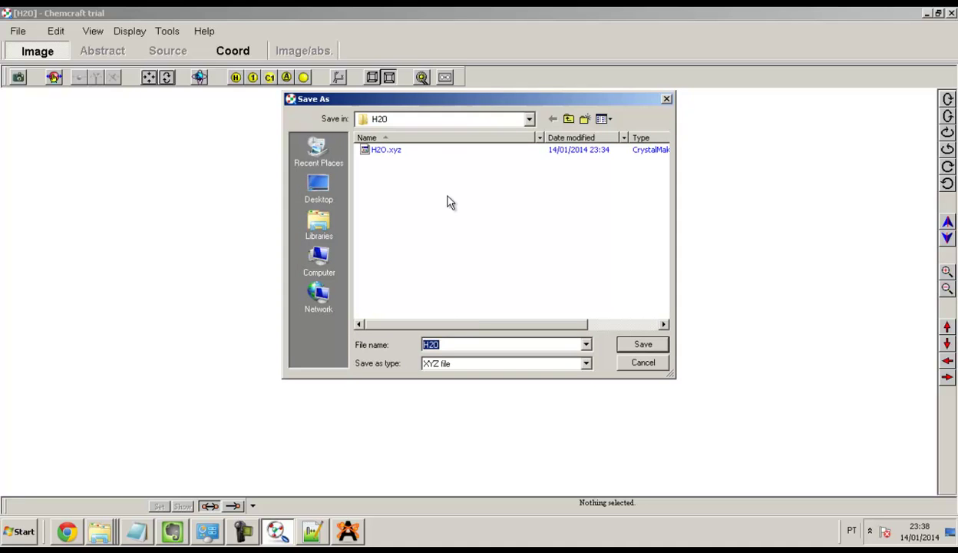
pyautogui.click(358, 149)
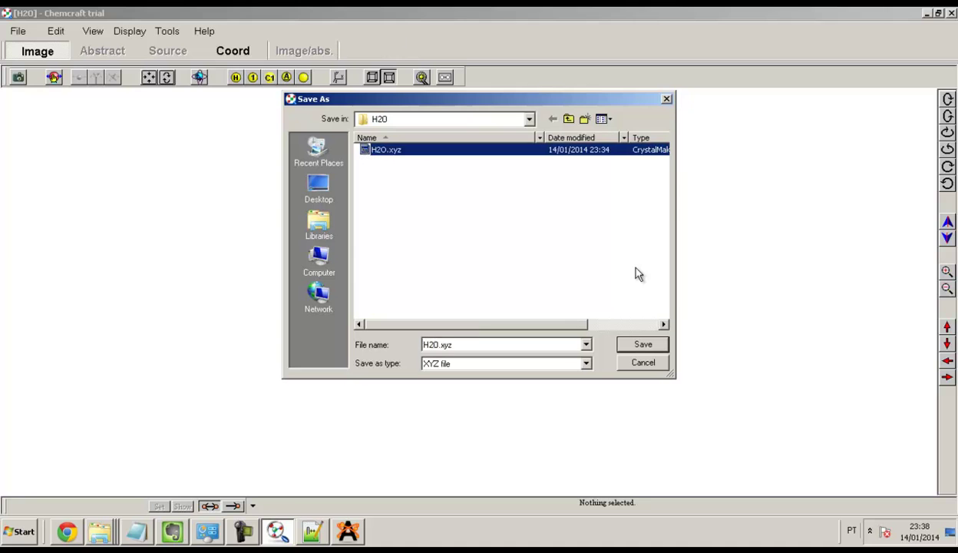
pyautogui.click(641, 344)
pyautogui.click(528, 305)
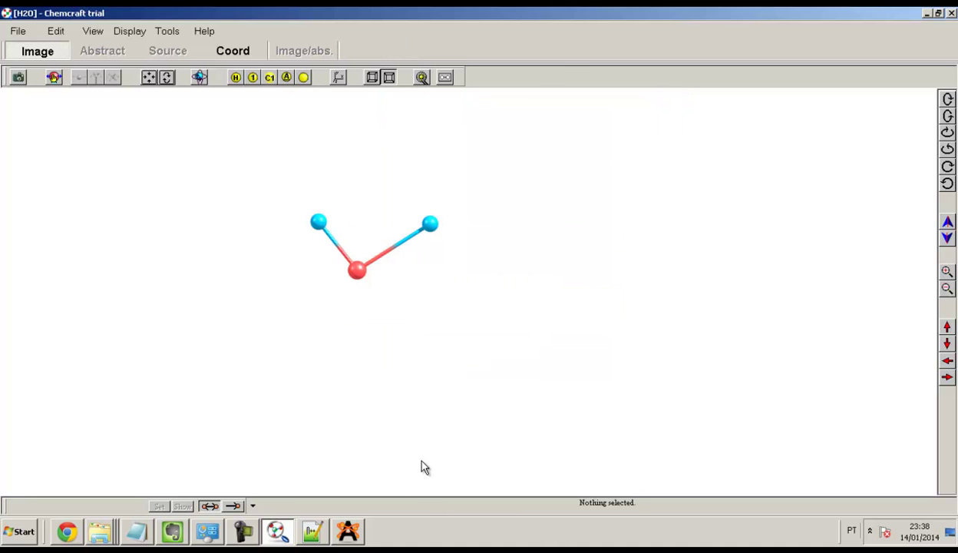
# Reload H2O.xyz in Notepad++ and examine the atom count, title line, element symbols and coordinates.
pyautogui.click(311, 529)
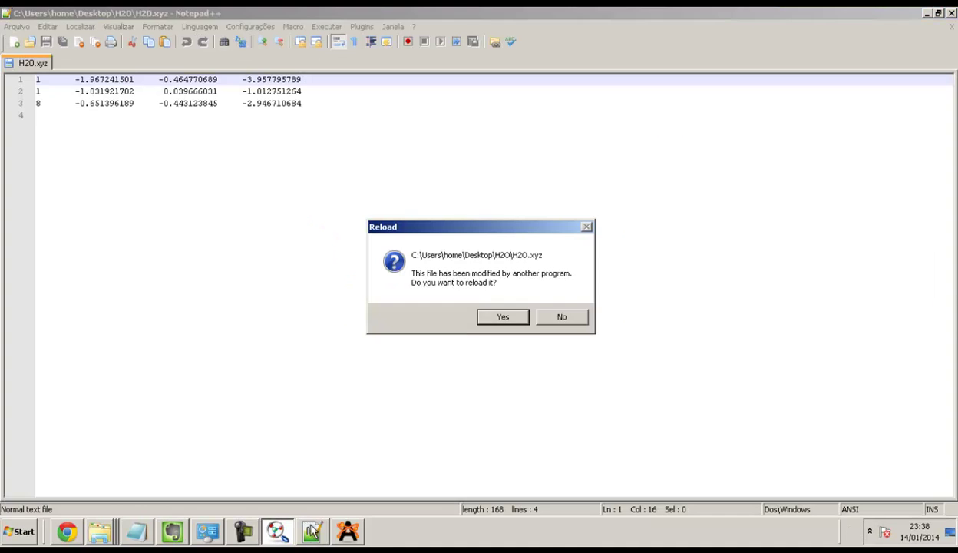
pyautogui.click(486, 321)
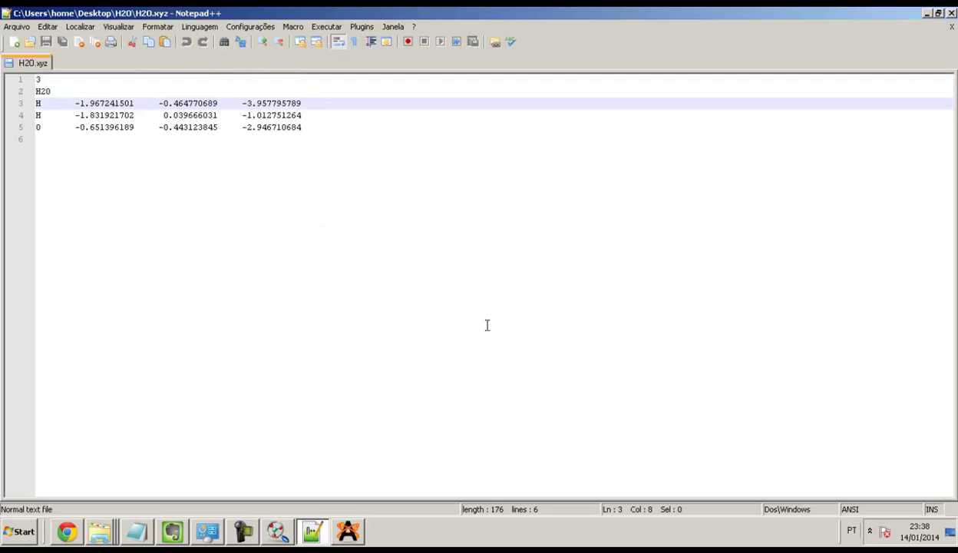
pyautogui.click(41, 80)
pyautogui.moveTo(54, 90); pyautogui.dragTo(35, 91)
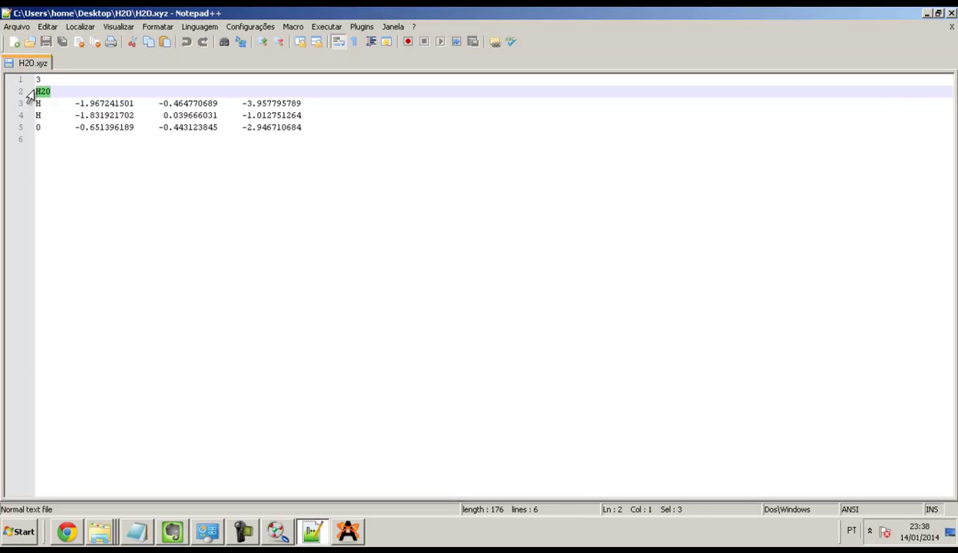
pyautogui.click(44, 104)
pyautogui.click(46, 115)
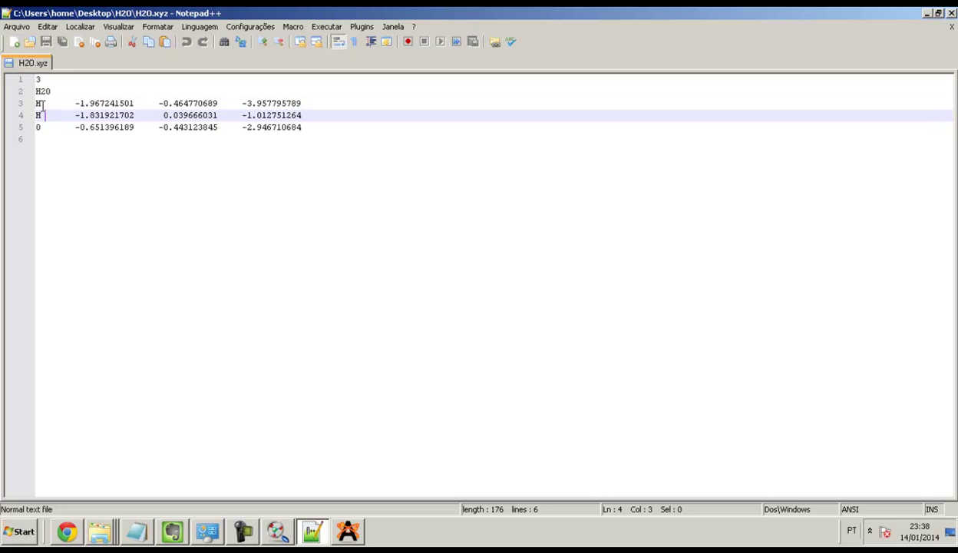
pyautogui.click(124, 104)
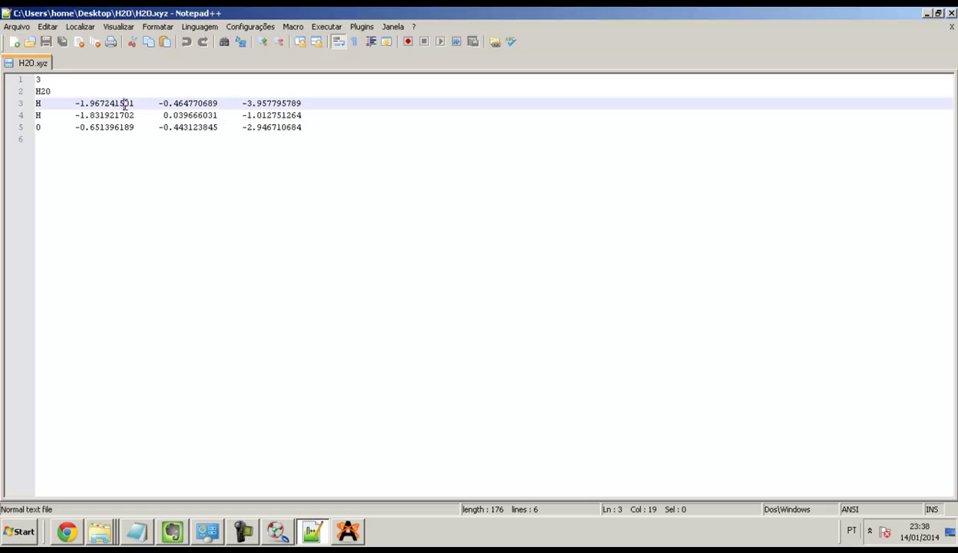
pyautogui.click(176, 103)
pyautogui.click(277, 103)
# Switch to Avogadro, open the re-saved H2O.xyz again and inspect the structure.
pyautogui.click(348, 531)
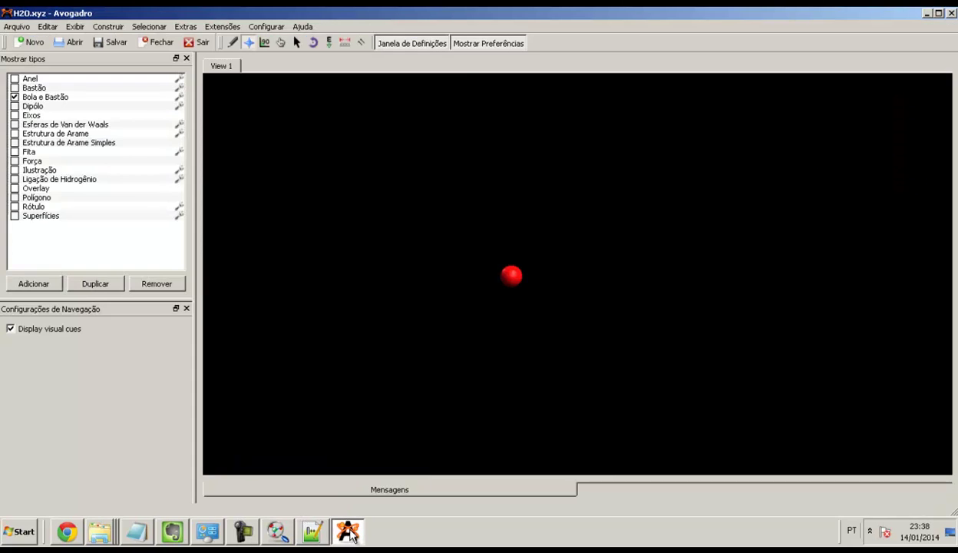
pyautogui.click(68, 42)
pyautogui.doubleClick(187, 116)
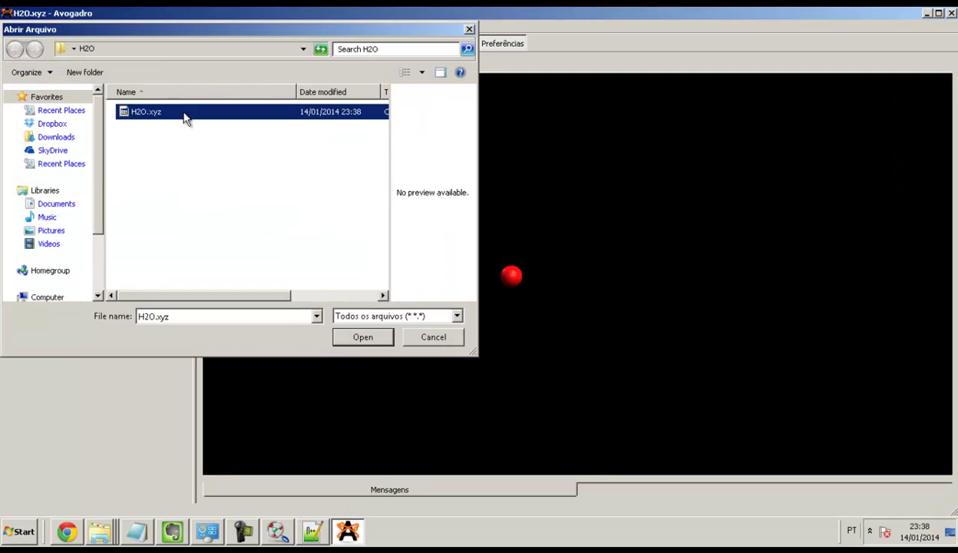
pyautogui.moveTo(548, 266); pyautogui.dragTo(483, 293, button='right')
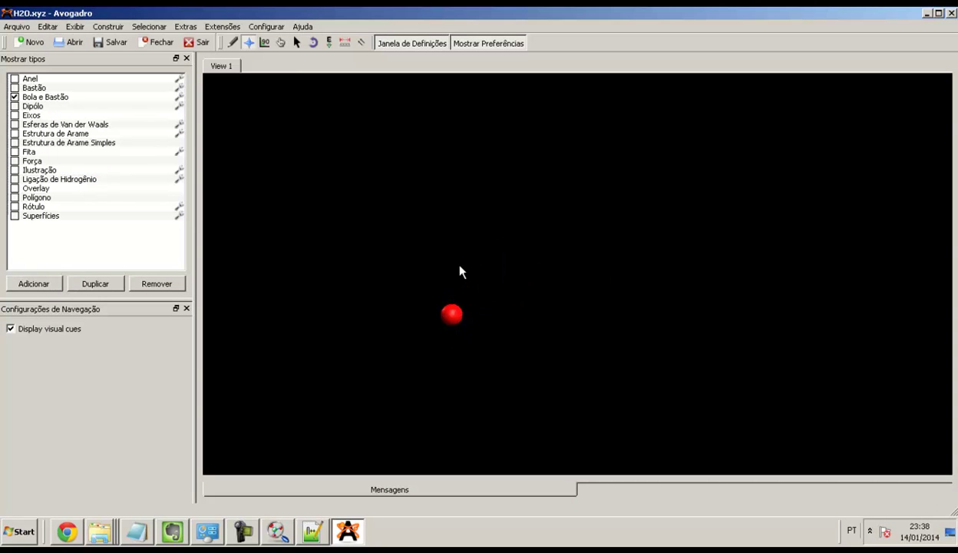
# Quit Avogadro and relaunch it by searching the installed programs for avogad.
pyautogui.click(202, 42)
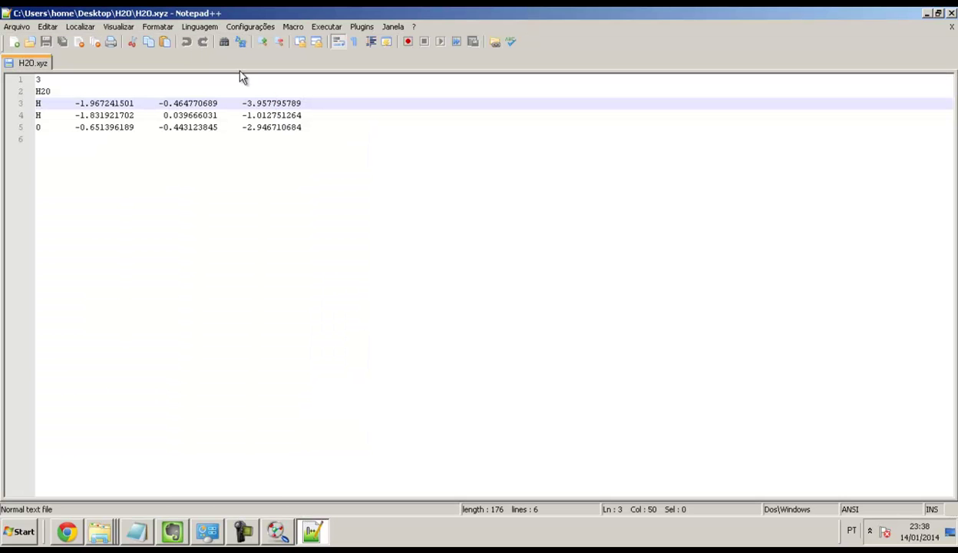
pyautogui.press('super')
pyautogui.write('avogad')
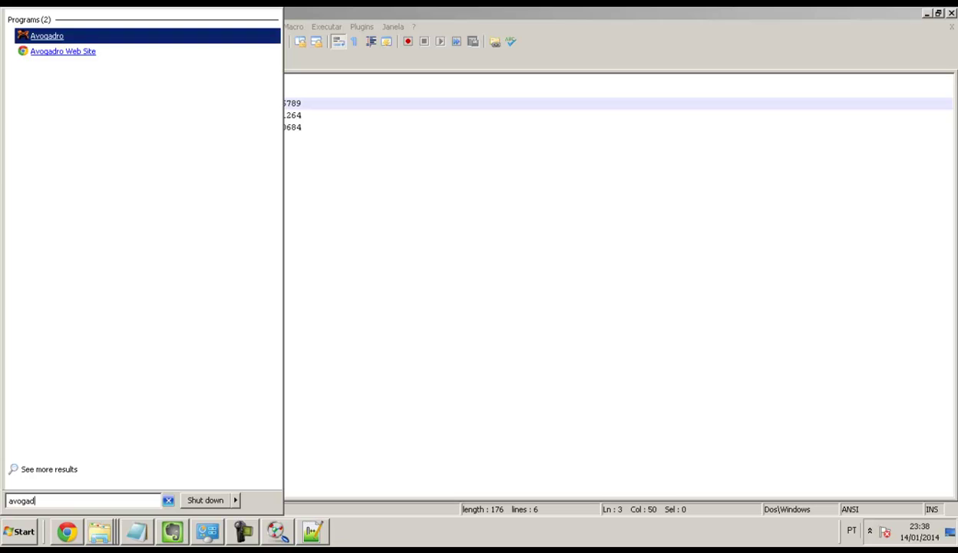
pyautogui.press('Return')
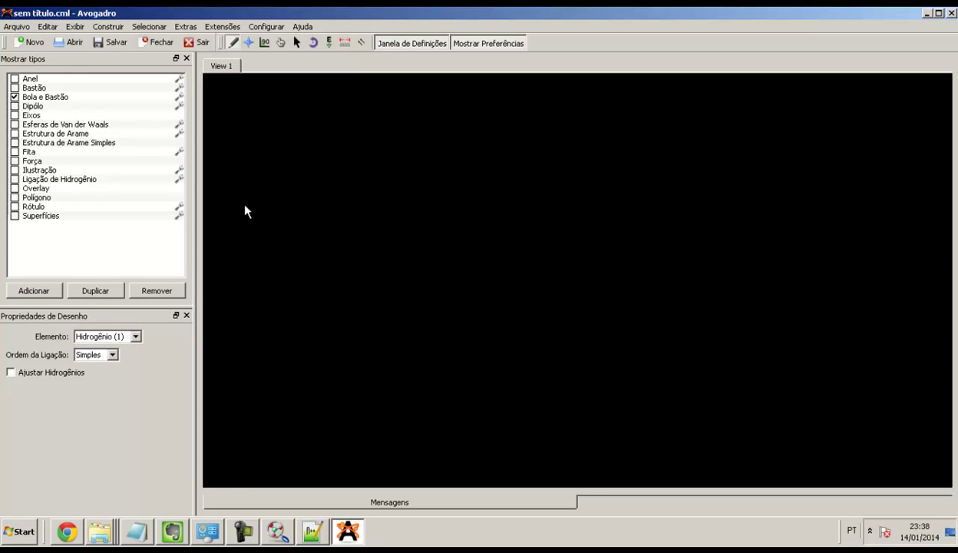
# Open H2O.xyz from the H2O folder in the fresh Avogadro session and reposition the molecule in the view.
pyautogui.click(61, 40)
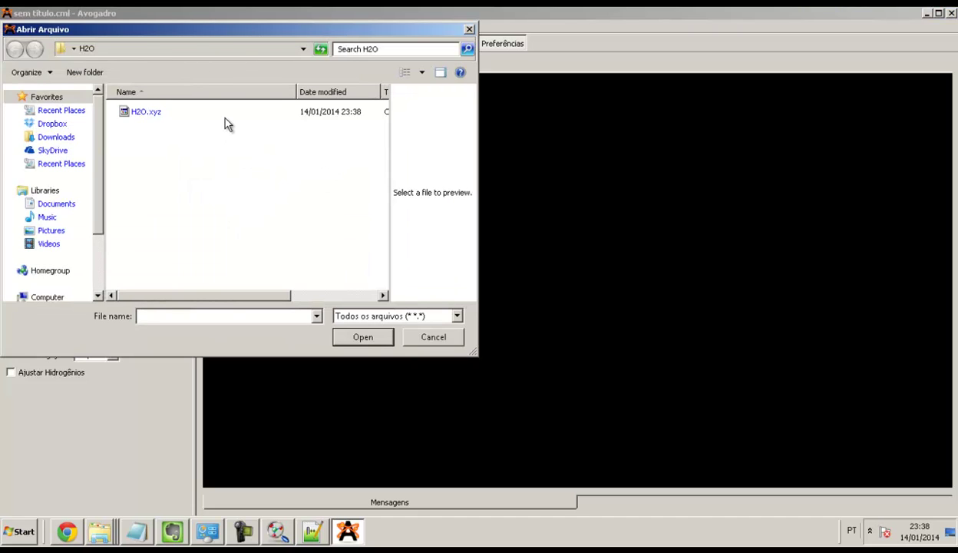
pyautogui.doubleClick(222, 114)
pyautogui.moveTo(602, 284); pyautogui.dragTo(470, 276, button='right')
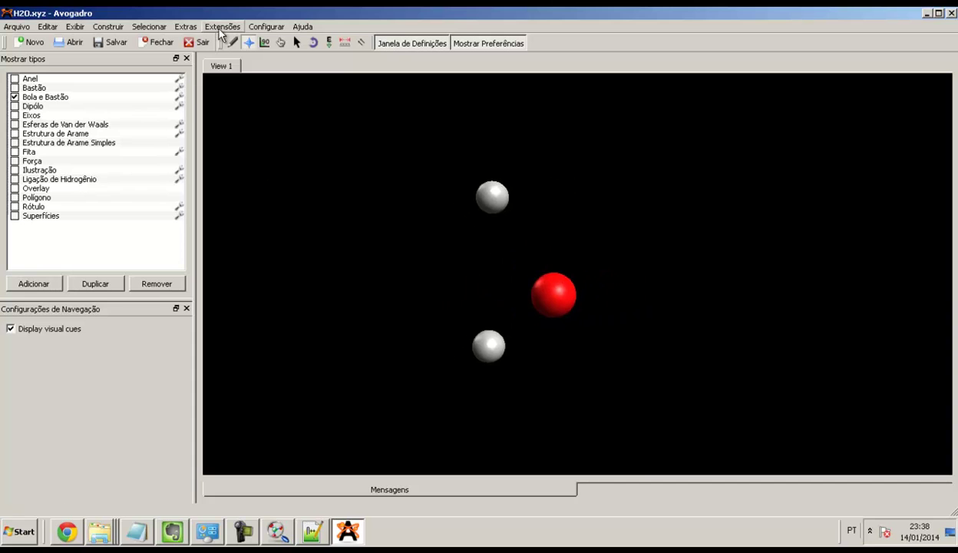
# Start saving the molecule as a PDB file and choose the H2O folder on the Desktop as destination.
pyautogui.click(17, 26)
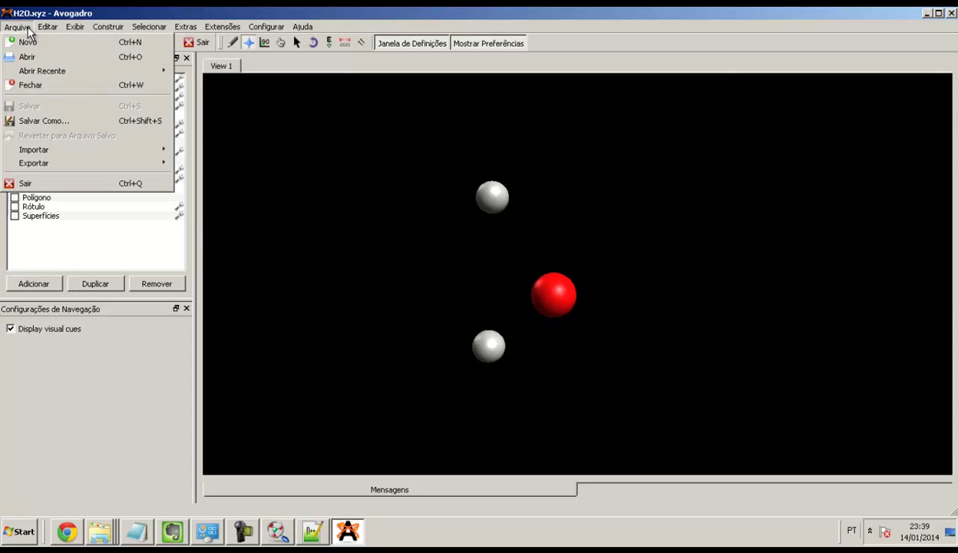
pyautogui.click(71, 128)
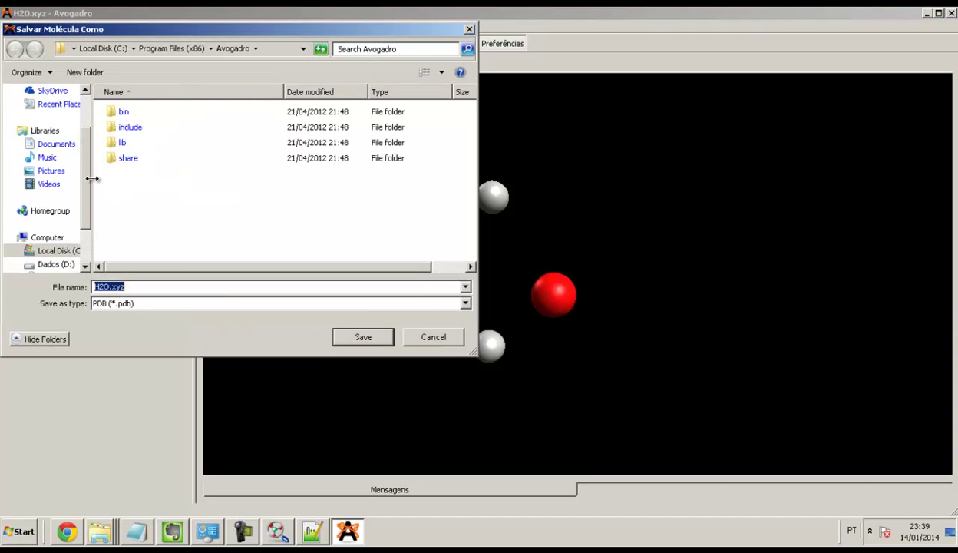
pyautogui.scroll(3, 86, 176)
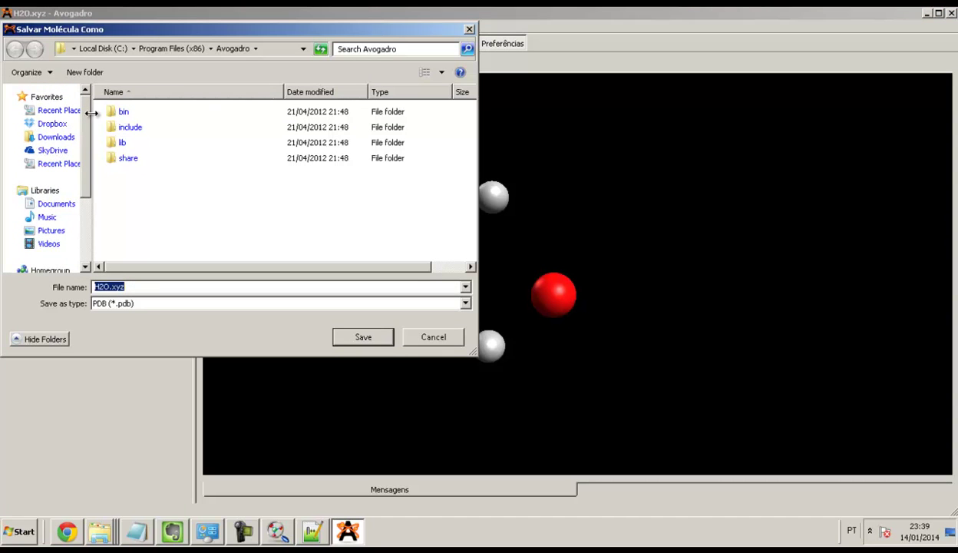
pyautogui.click(268, 49)
pyautogui.write('desk')
pyautogui.press('Down')
pyautogui.press('Return')
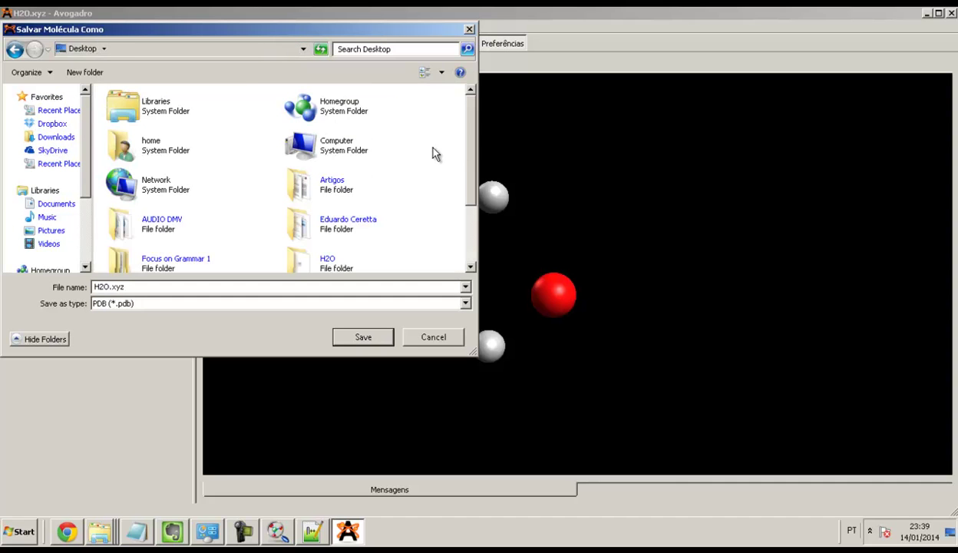
pyautogui.moveTo(473, 145); pyautogui.dragTo(475, 209)
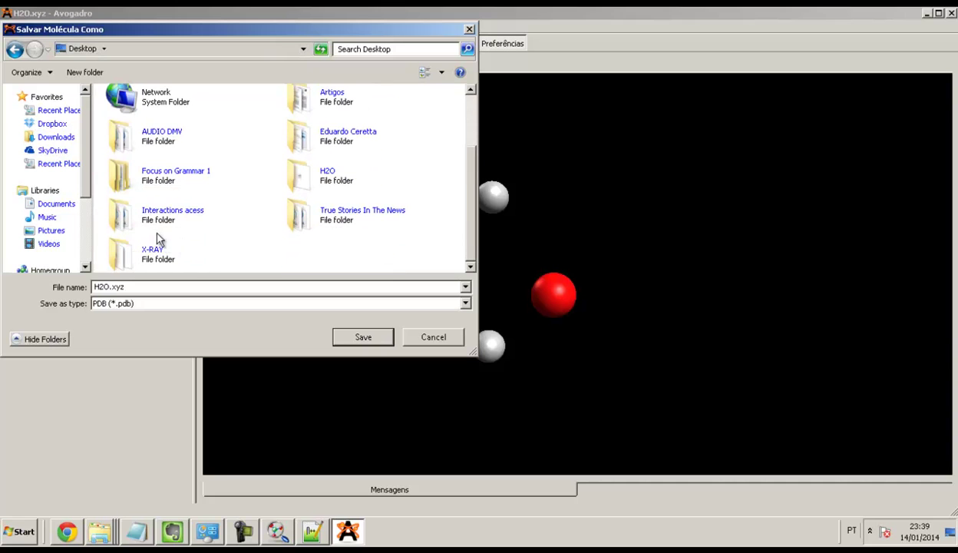
pyautogui.doubleClick(321, 178)
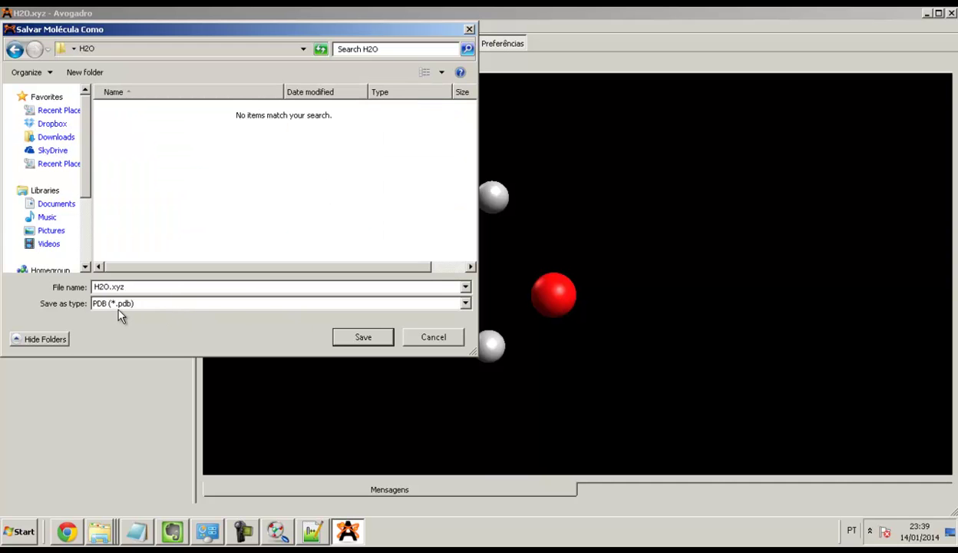
# Remove the .xyz extension from the file name and save the molecule as H2O in PDB format.
pyautogui.doubleClick(133, 287)
pyautogui.click(137, 287)
pyautogui.press('BackSpace')
pyautogui.press('BackSpace')
pyautogui.press('BackSpace')
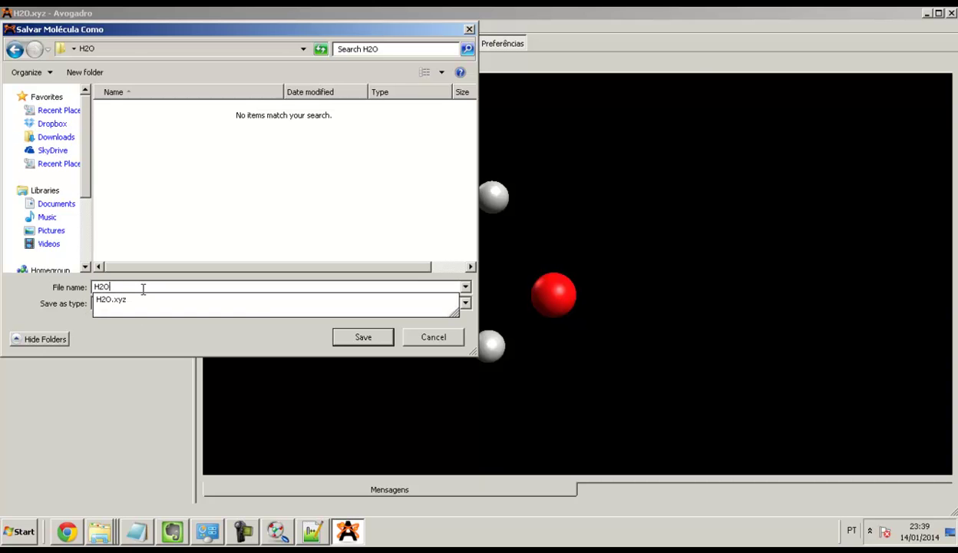
pyautogui.click(380, 338)
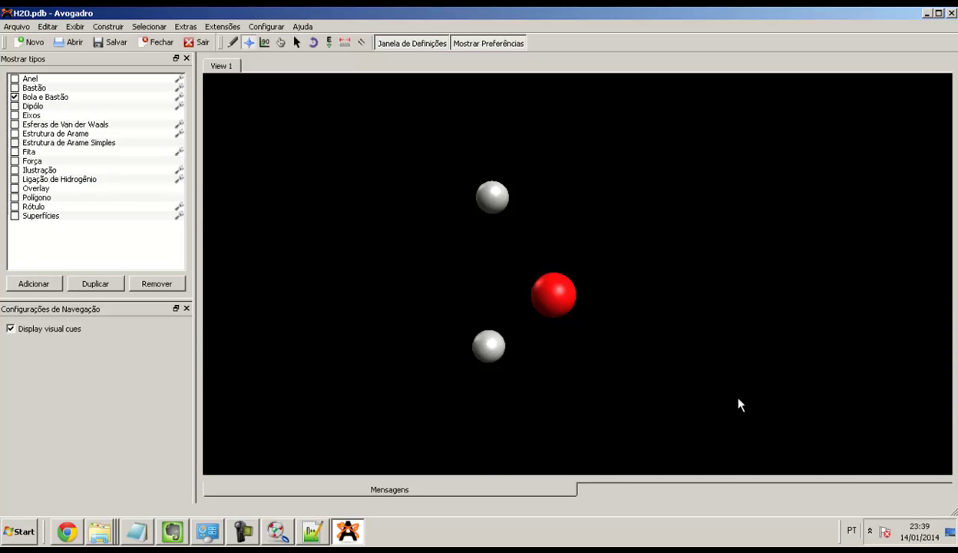
# Open H2O.pdb from the H2O folder on the Desktop in Notepad++ and examine its contents.
pyautogui.press('super+d')
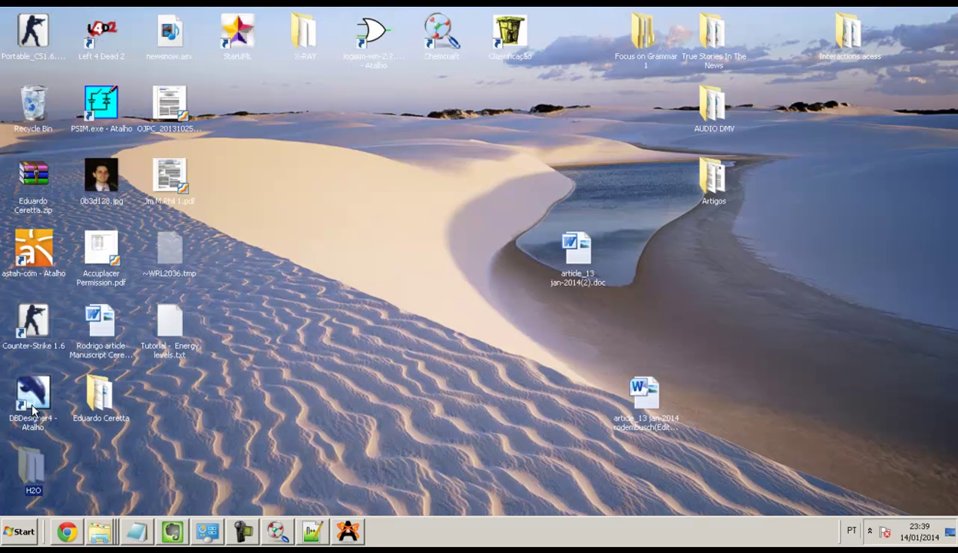
pyautogui.doubleClick(38, 456)
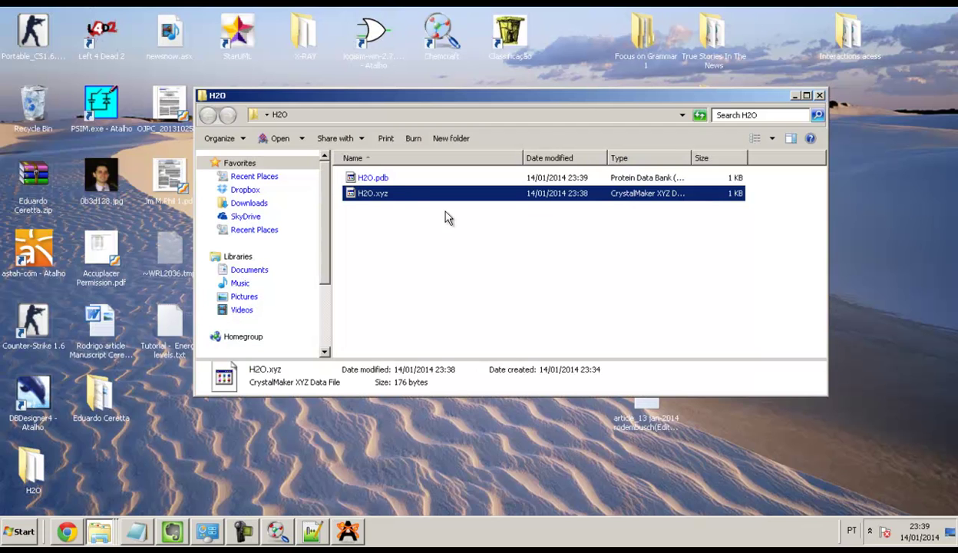
pyautogui.click(404, 180)
pyautogui.rightClick(404, 179)
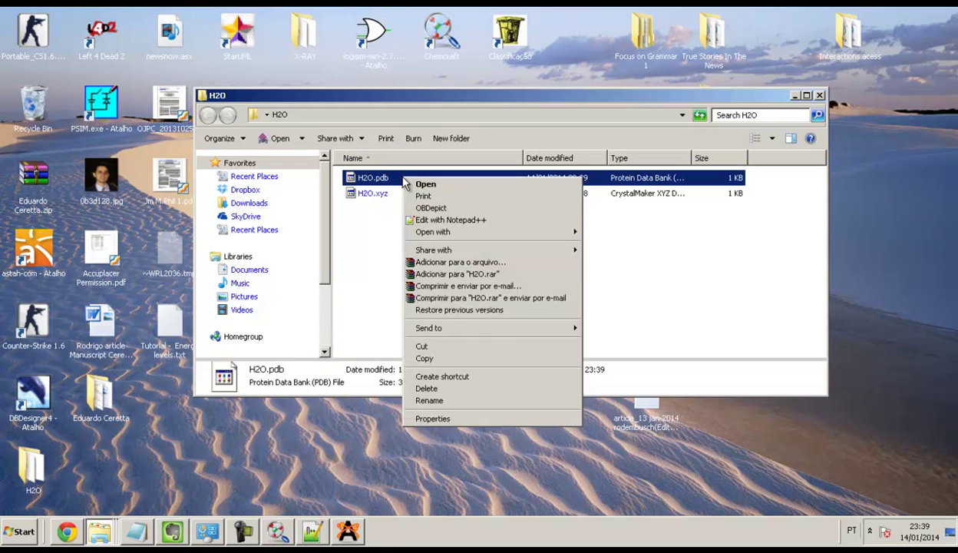
pyautogui.click(443, 217)
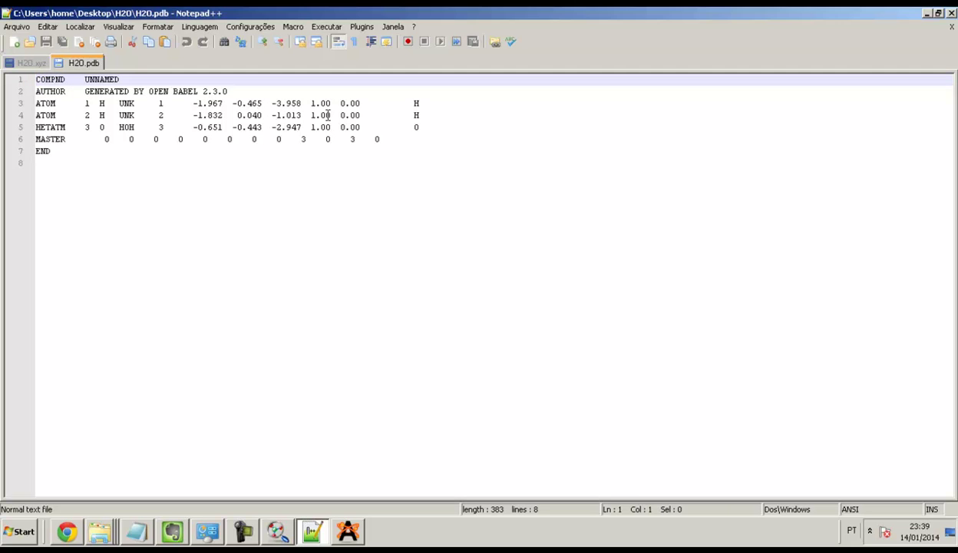
# Close both the H2O.pdb and H2O.xyz files in Notepad++.
pyautogui.rightClick(66, 66)
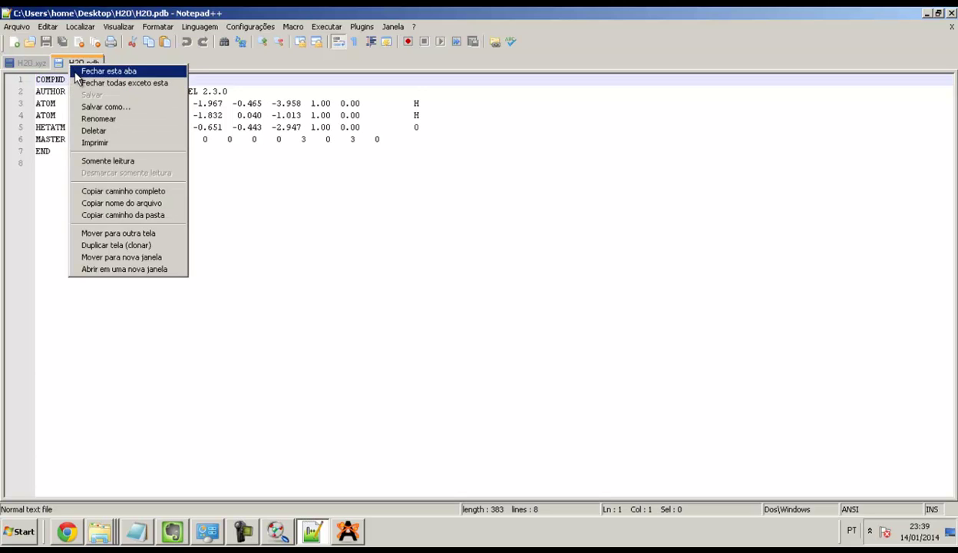
pyautogui.click(76, 69)
pyautogui.rightClick(35, 63)
pyautogui.click(39, 68)
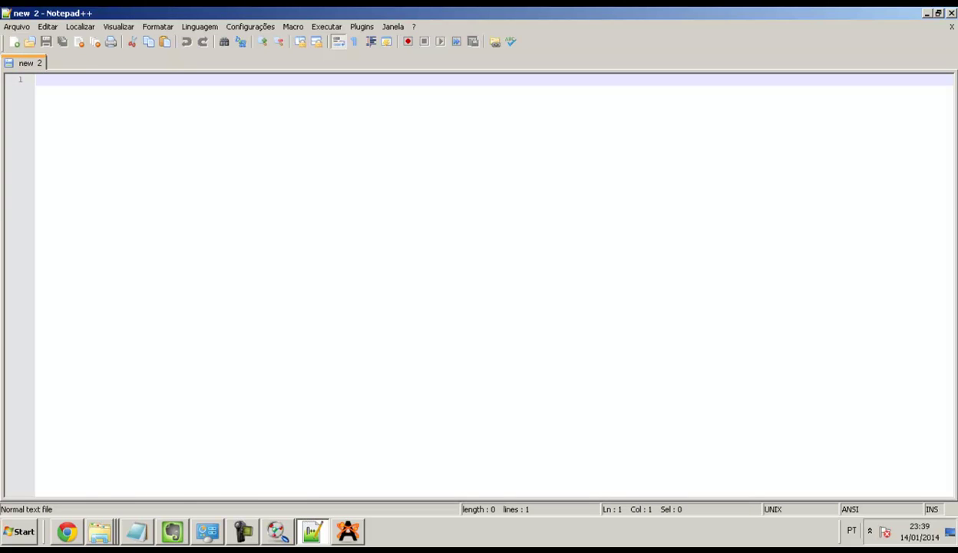
# Launch GaussView by searching the installed programs for gauss.
pyautogui.press('super')
pyautogui.write('gauss')
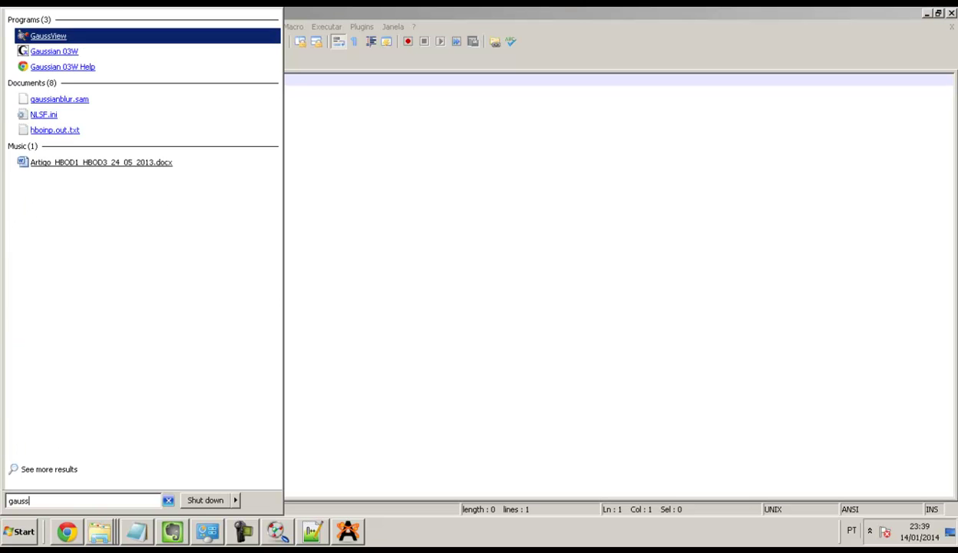
pyautogui.press('Return')
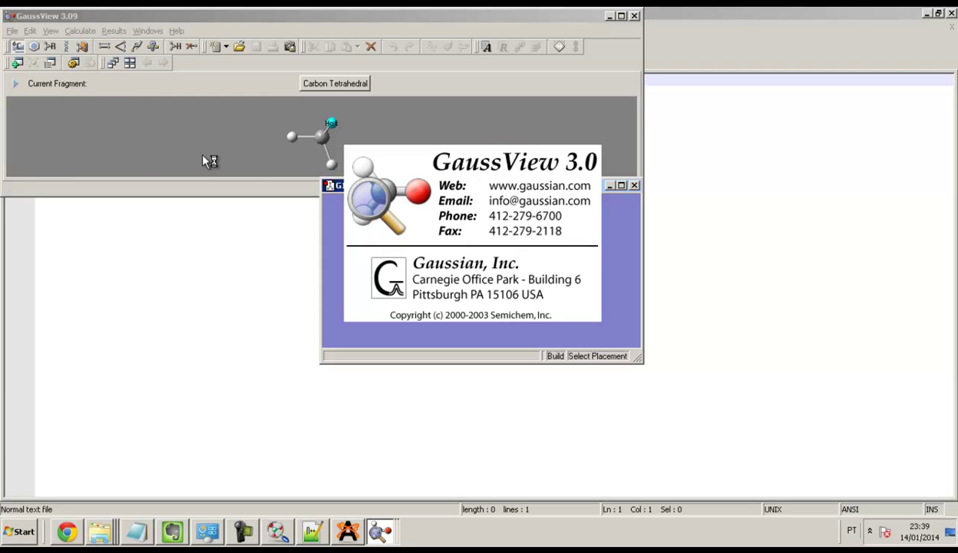
# Open H2O.pdb from the Desktop's H2O folder with all file types listed, without adding hydrogens to the structure.
pyautogui.click(14, 32)
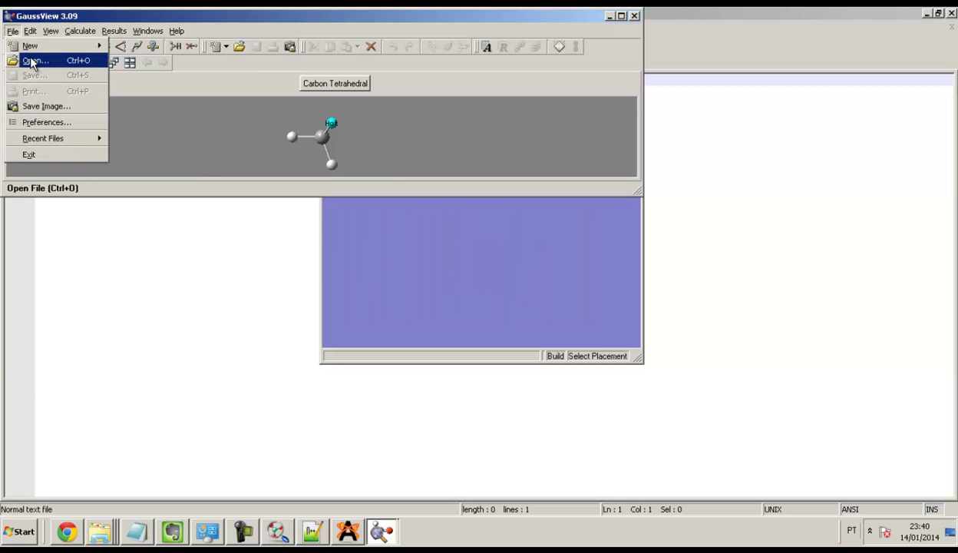
pyautogui.click(35, 60)
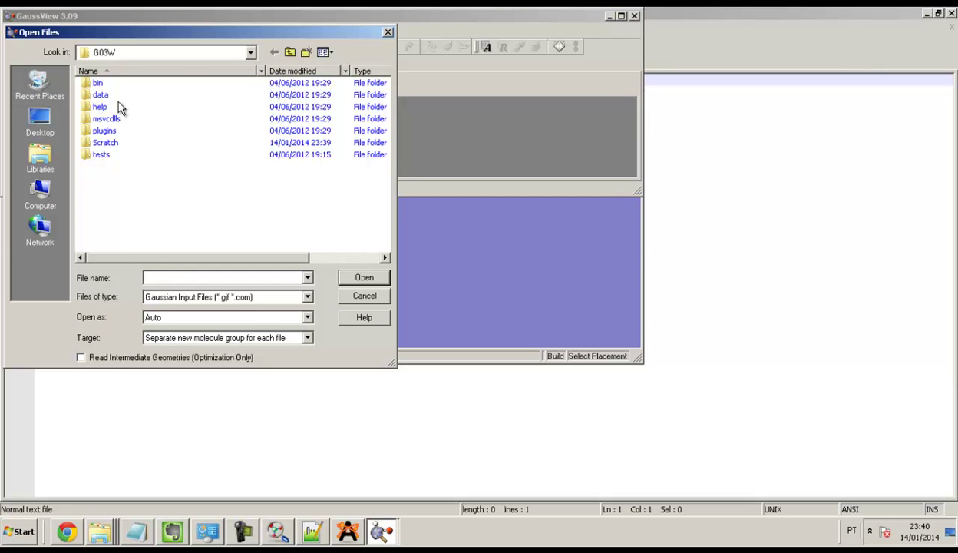
pyautogui.click(40, 119)
pyautogui.click(164, 189)
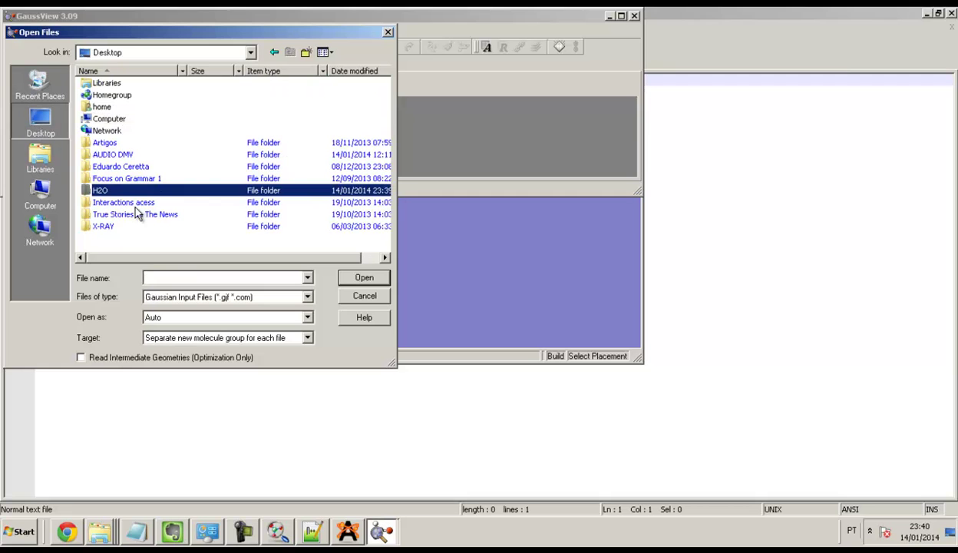
pyautogui.doubleClick(99, 191)
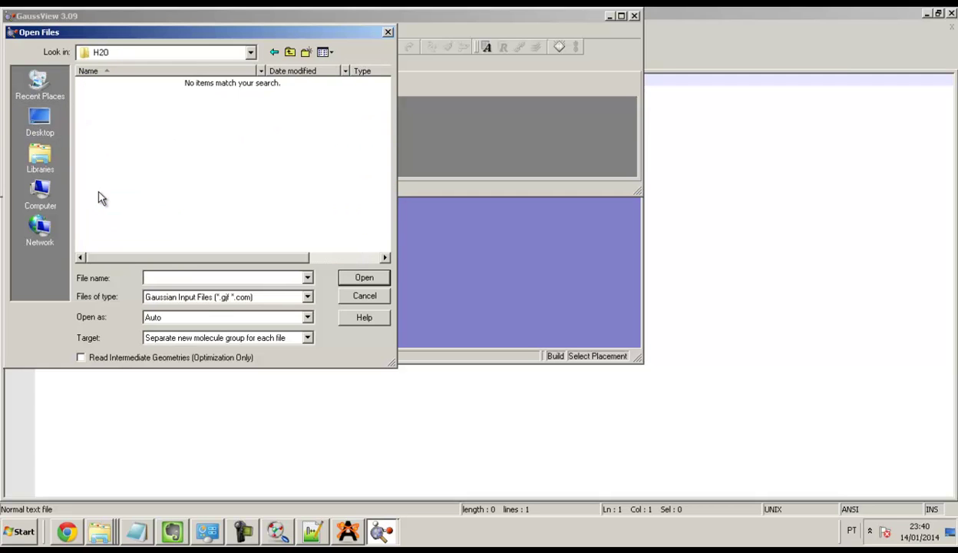
pyautogui.click(204, 298)
pyautogui.click(225, 393)
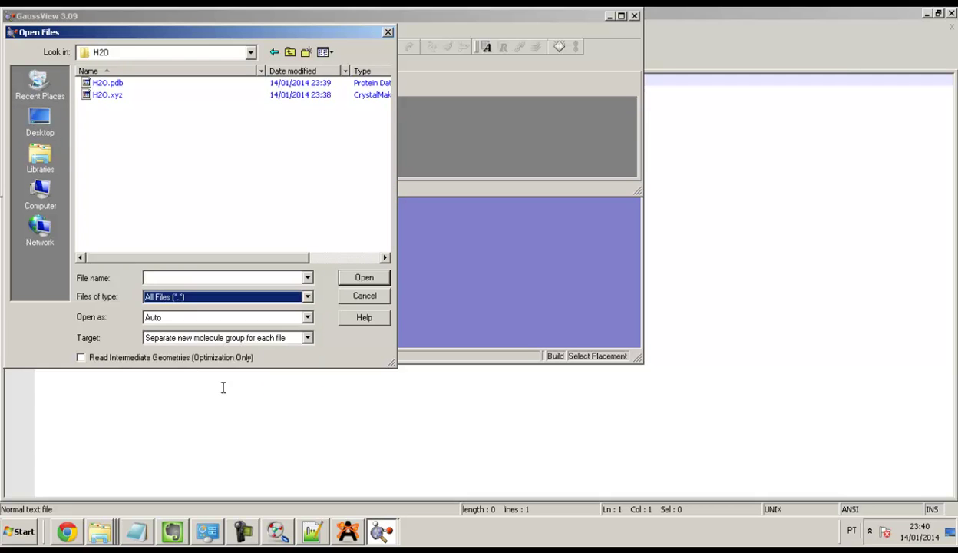
pyautogui.doubleClick(115, 84)
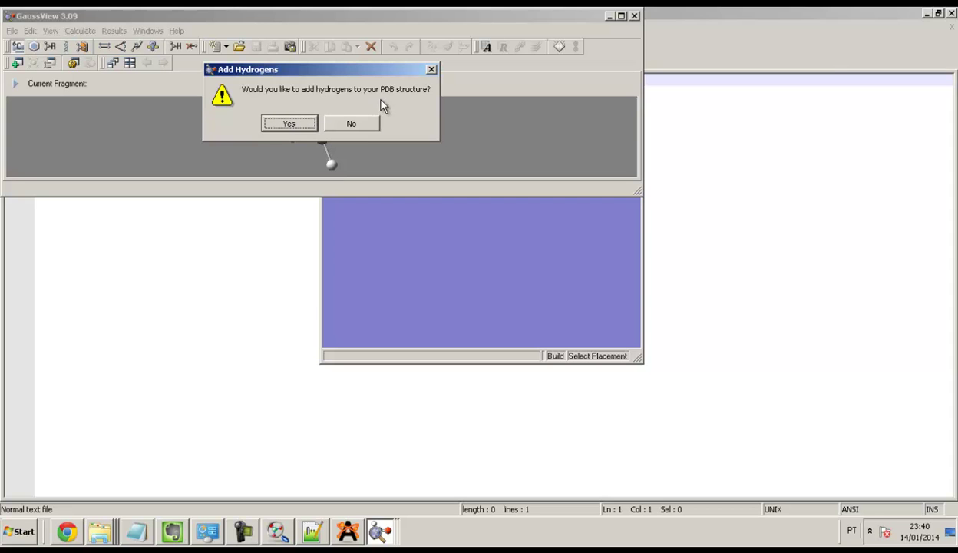
pyautogui.click(343, 124)
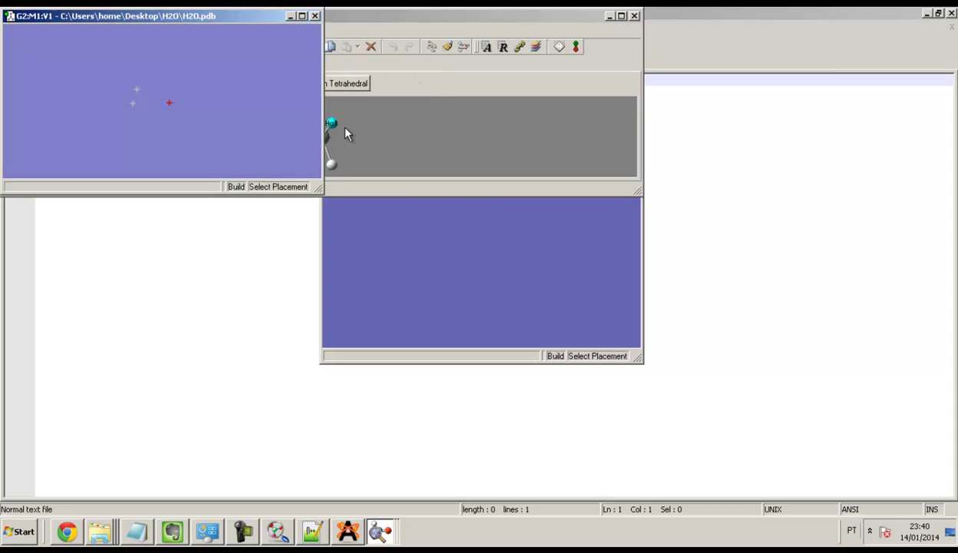
# Close the empty new molecule window and move the H2O.pdb window below the main GaussView window.
pyautogui.click(412, 355)
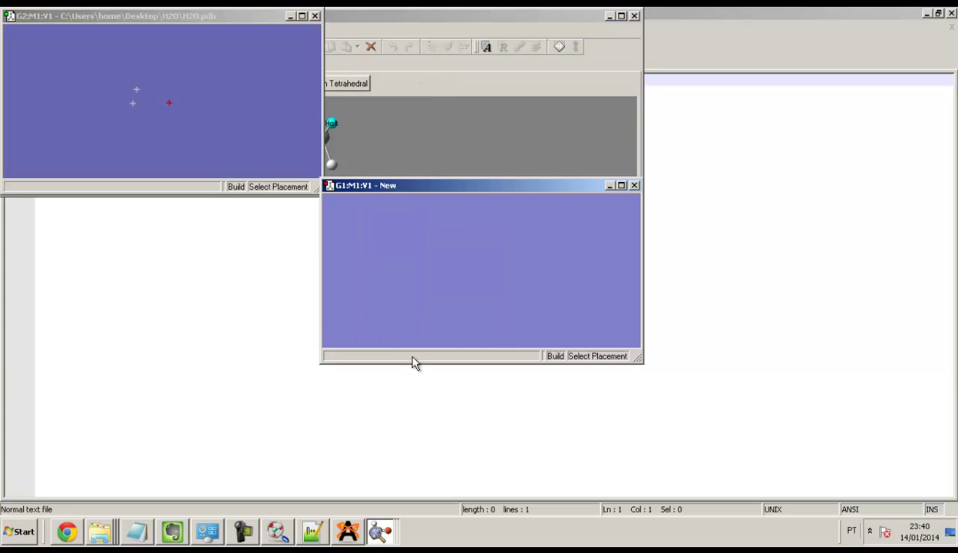
pyautogui.click(635, 186)
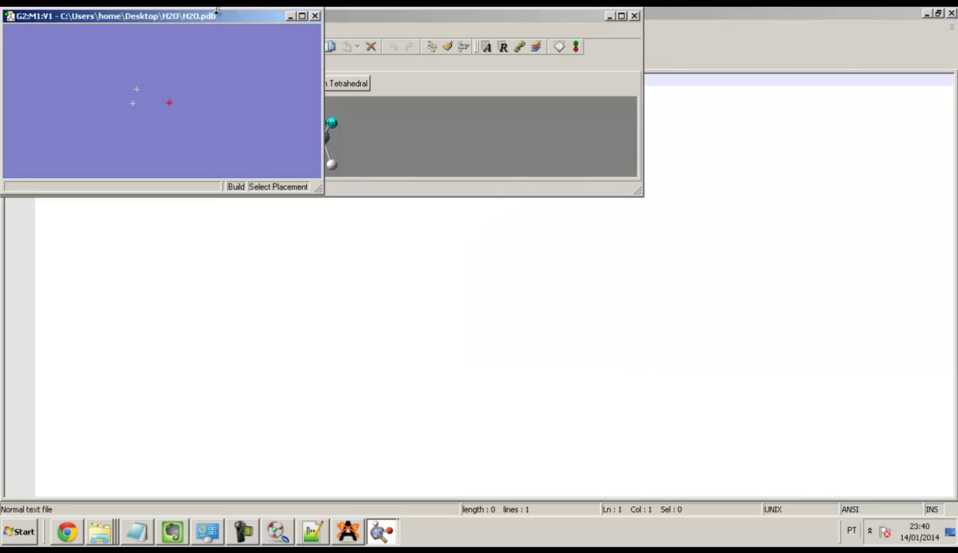
pyautogui.moveTo(217, 15); pyautogui.dragTo(519, 209)
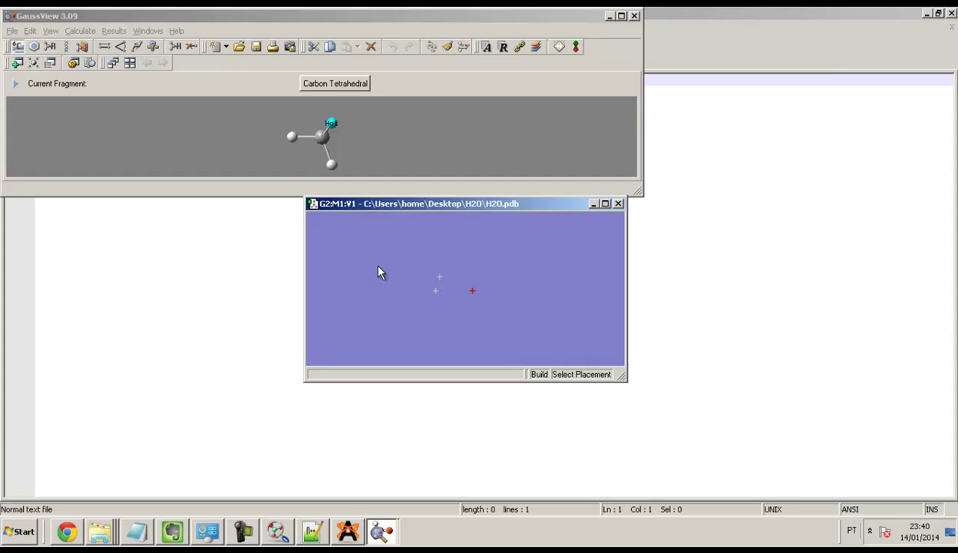
# Try placing a tetrahedral carbon fragment beside the water atoms, undo it, and view the structure enlarged.
pyautogui.click(418, 289)
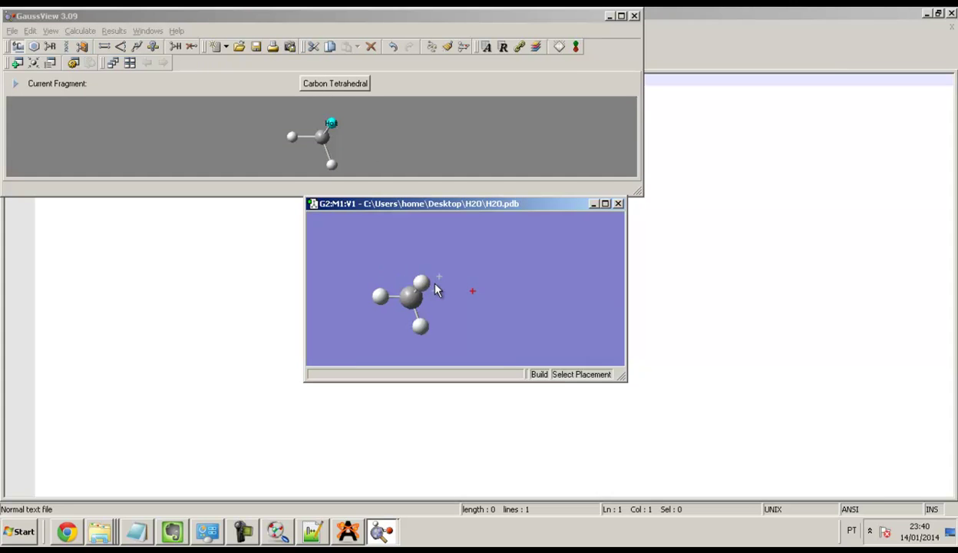
pyautogui.hotkey('ctrl', 'z')
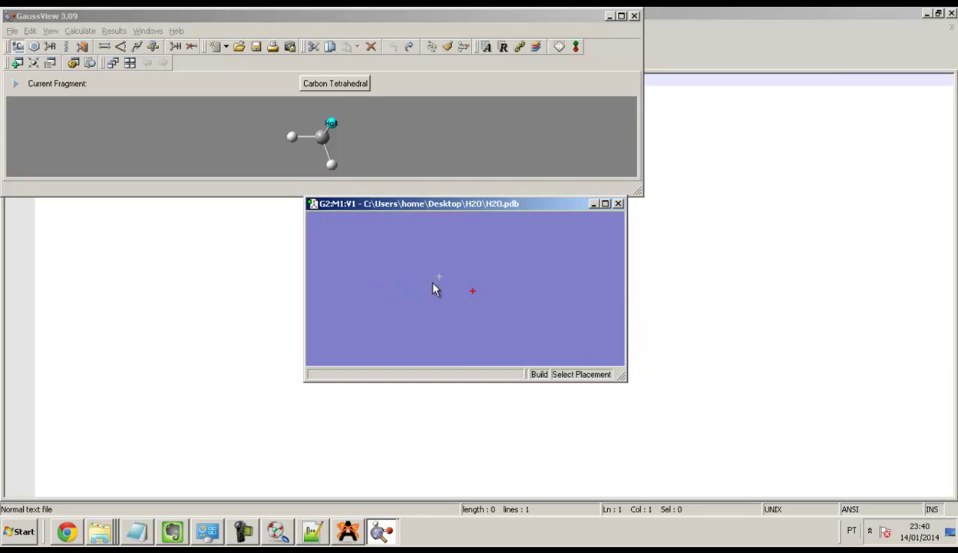
pyautogui.doubleClick(442, 204)
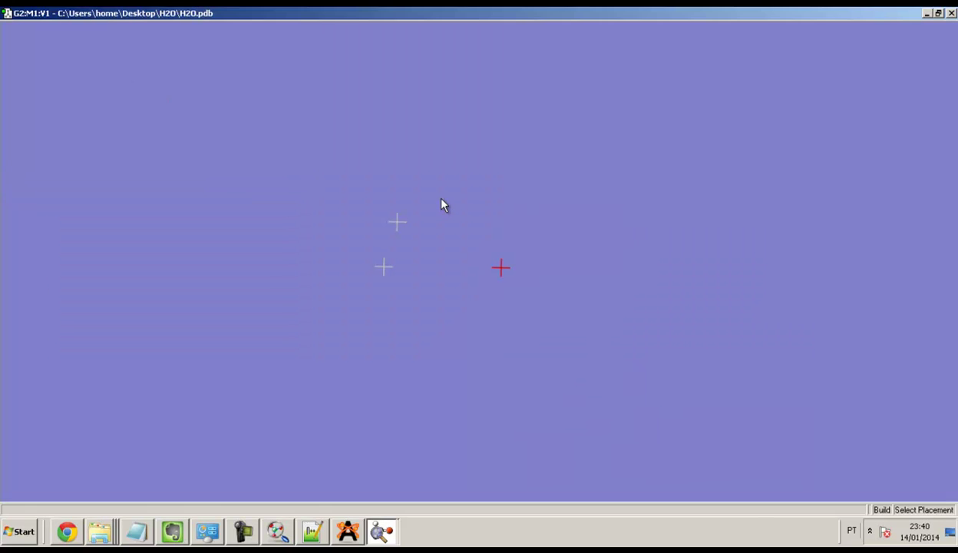
pyautogui.doubleClick(477, 15)
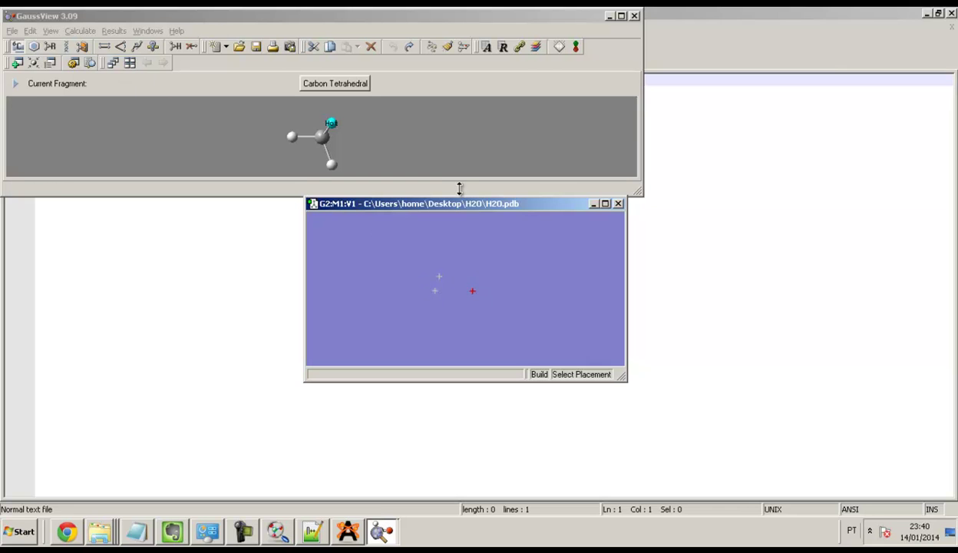
# Start a Gaussian calculation setup for the H2O molecule and set the job type to Optimization.
pyautogui.click(82, 32)
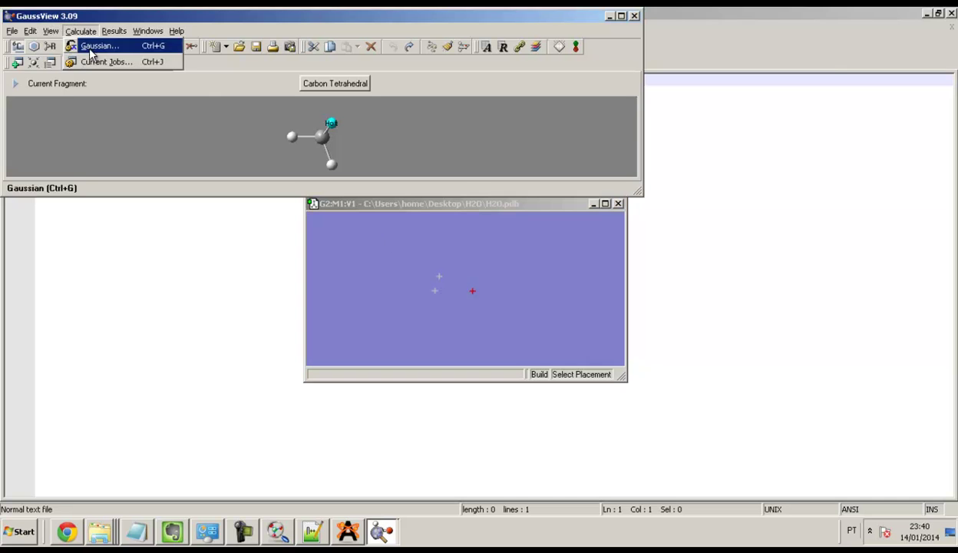
pyautogui.click(89, 46)
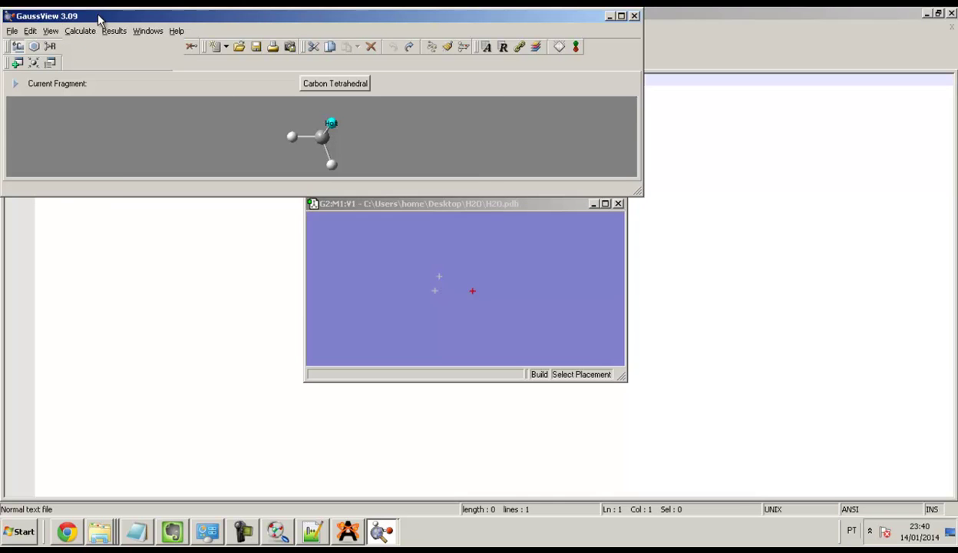
pyautogui.click(135, 102)
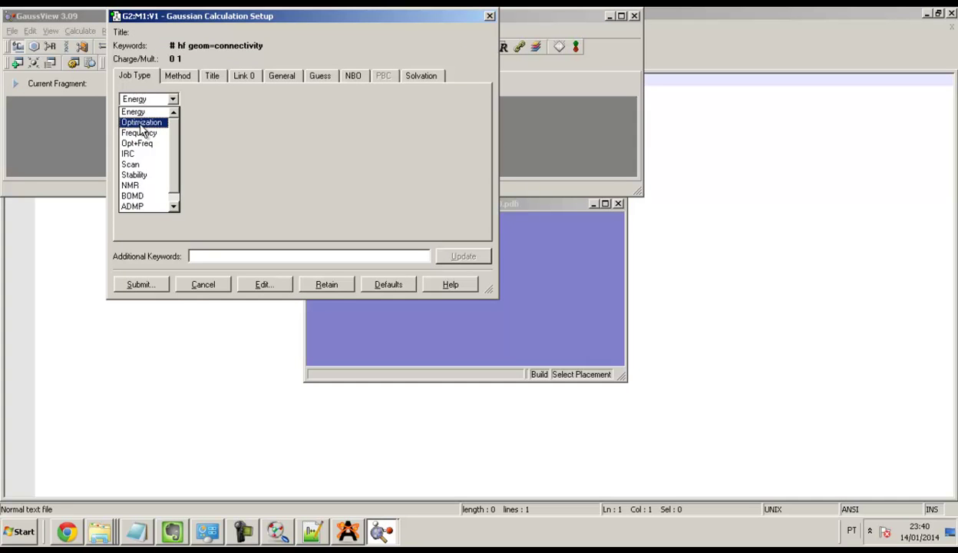
pyautogui.click(141, 124)
# Set the calculation method to Ground State, Hartree-Fock and Default Spin with the 6-31G basis set.
pyautogui.click(178, 76)
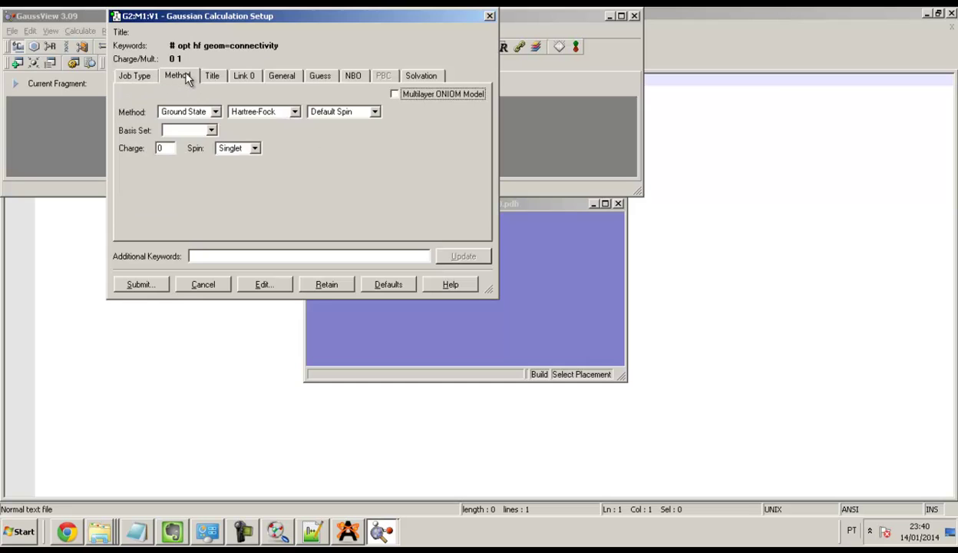
pyautogui.click(204, 113)
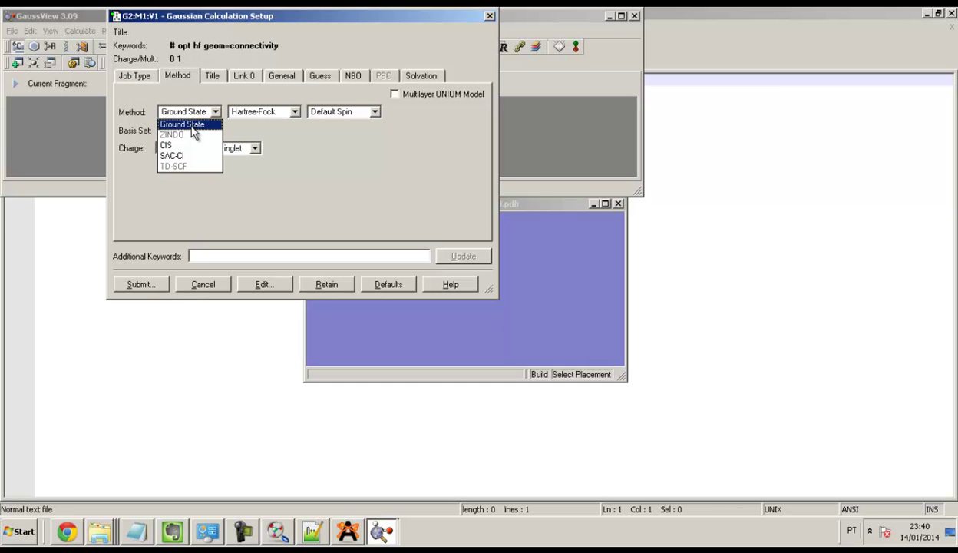
pyautogui.click(192, 126)
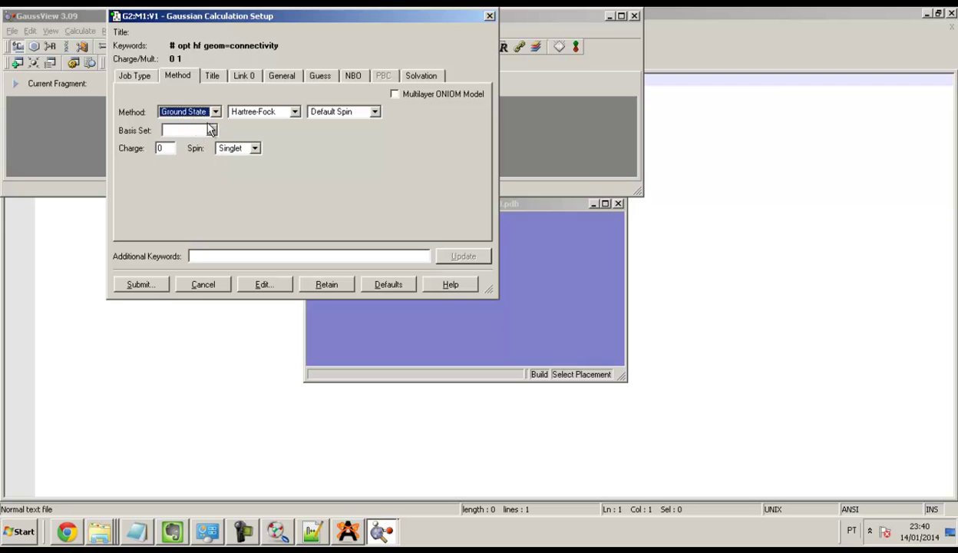
pyautogui.click(259, 112)
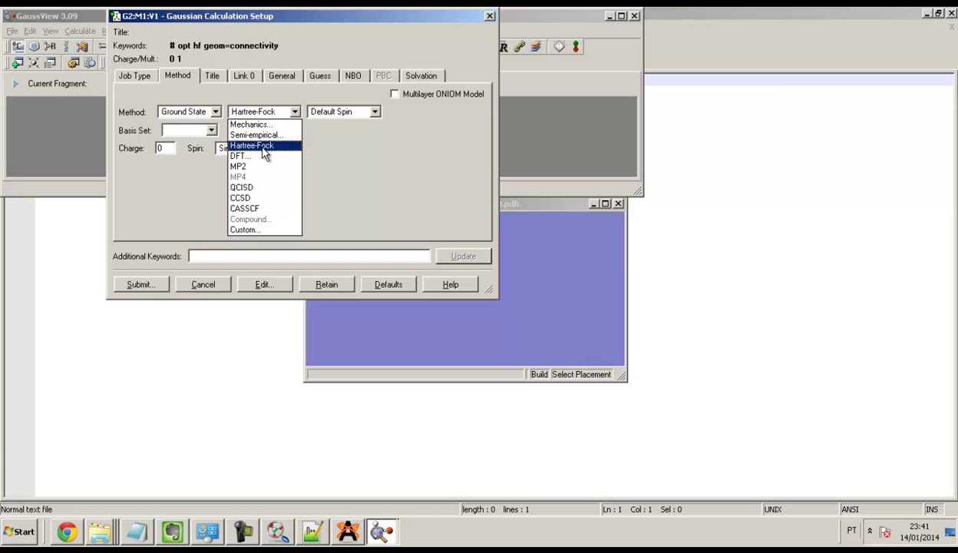
pyautogui.click(262, 147)
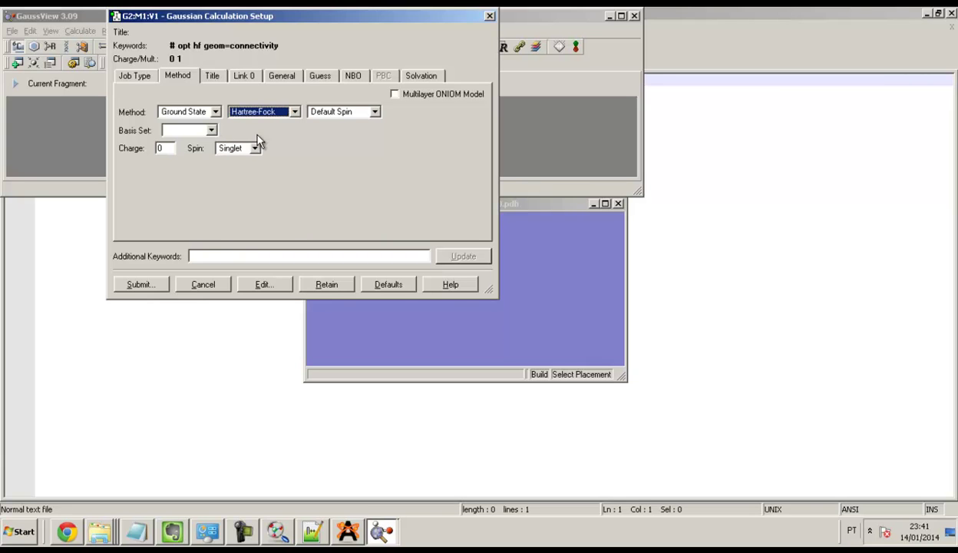
pyautogui.click(347, 114)
pyautogui.click(347, 122)
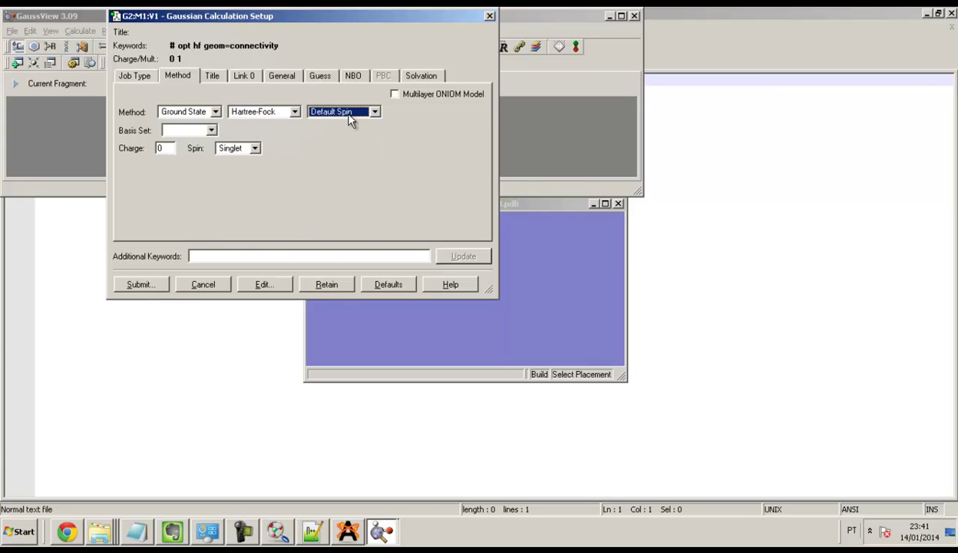
pyautogui.click(189, 130)
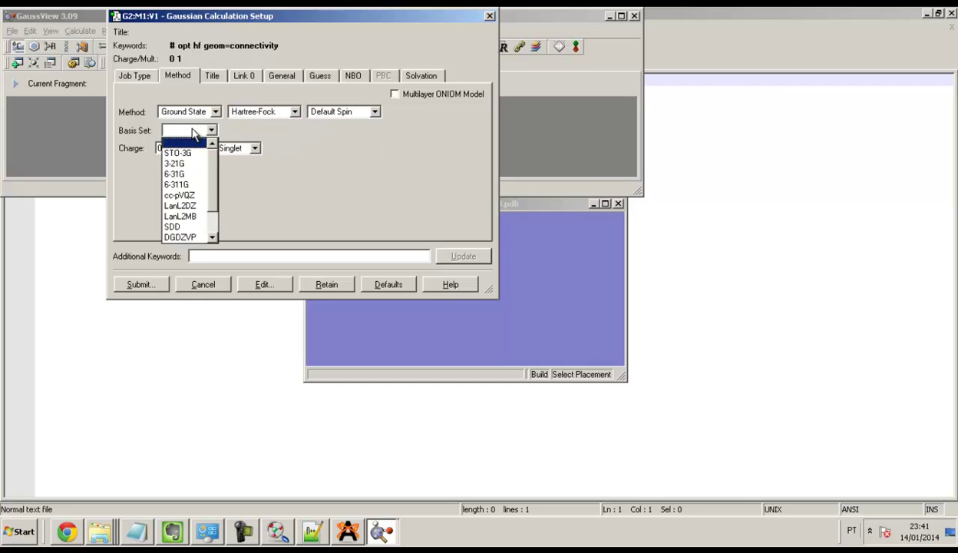
pyautogui.click(175, 174)
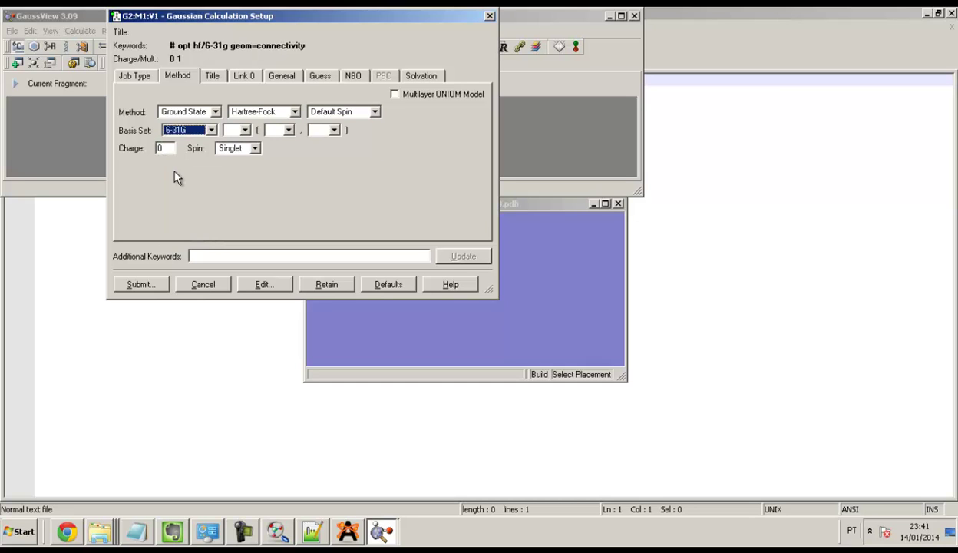
# Add the + diffuse function and the d polarization function to the 6-31G basis set.
pyautogui.click(244, 130)
pyautogui.click(239, 154)
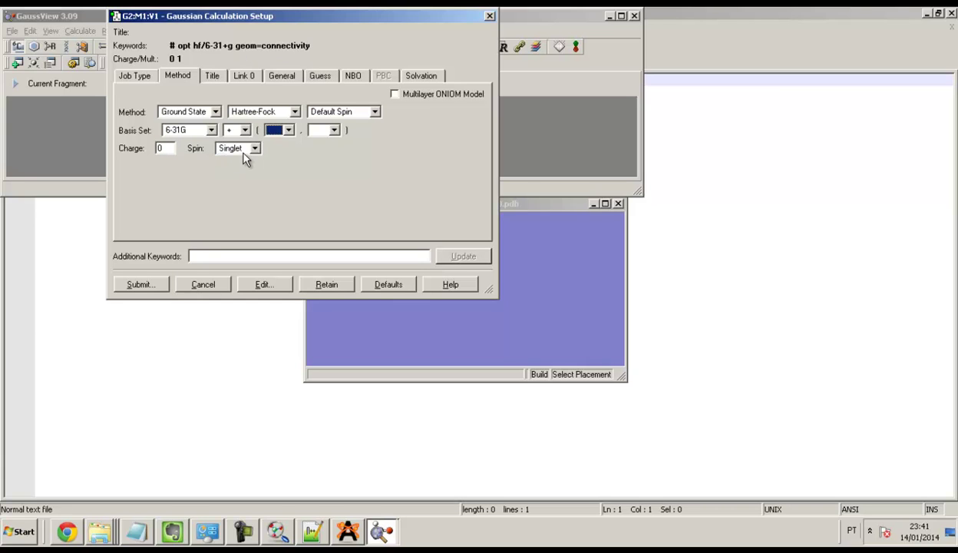
pyautogui.click(287, 131)
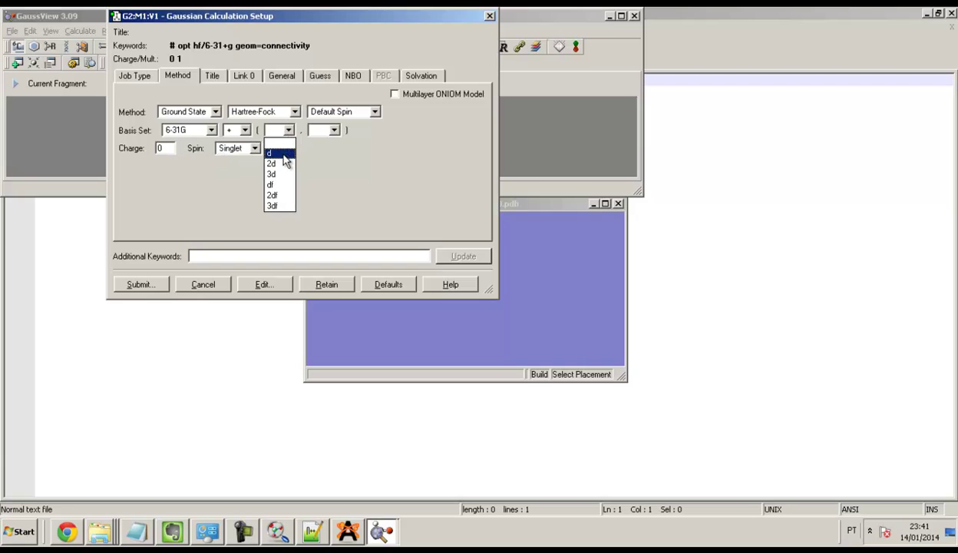
pyautogui.click(283, 155)
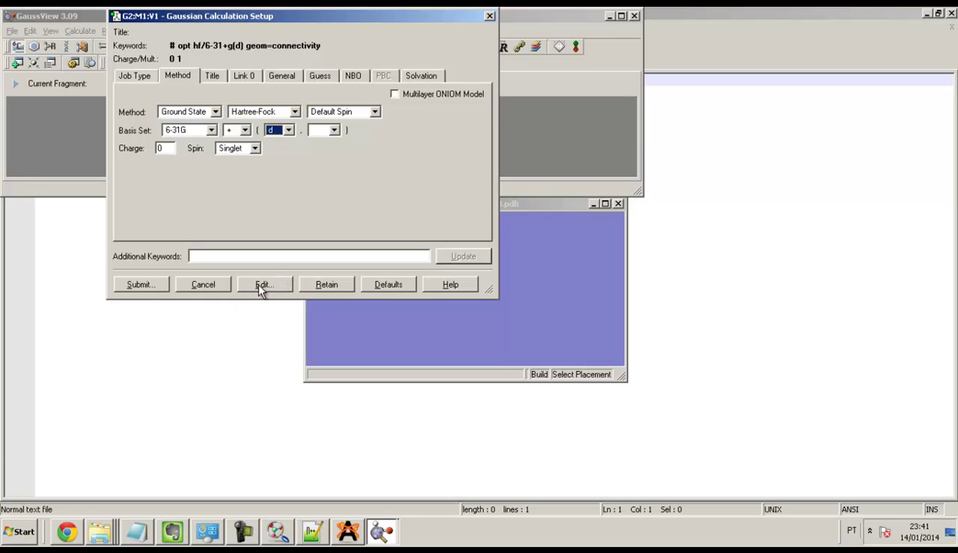
# Try to save the Gaussian input file under the name H2O in the H2O folder for editing.
pyautogui.click(249, 282)
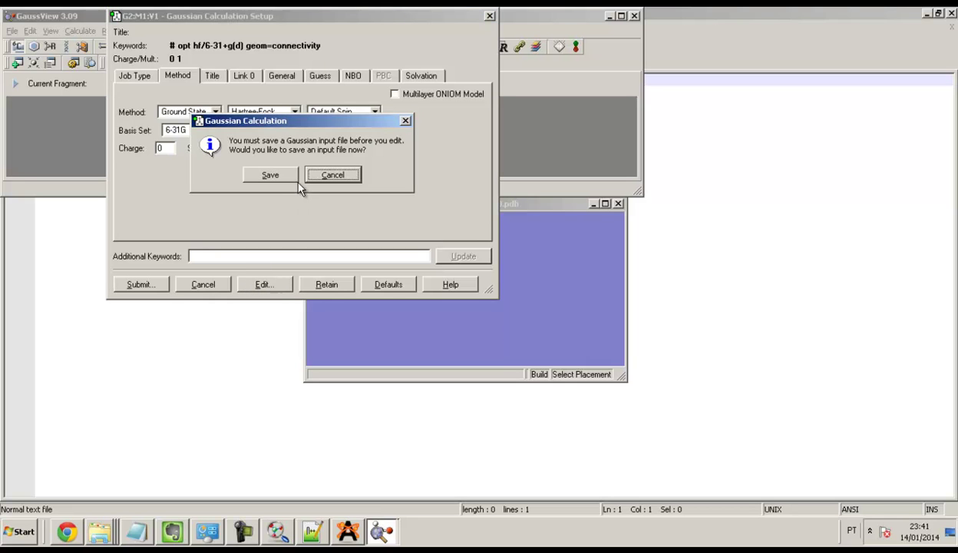
pyautogui.click(287, 173)
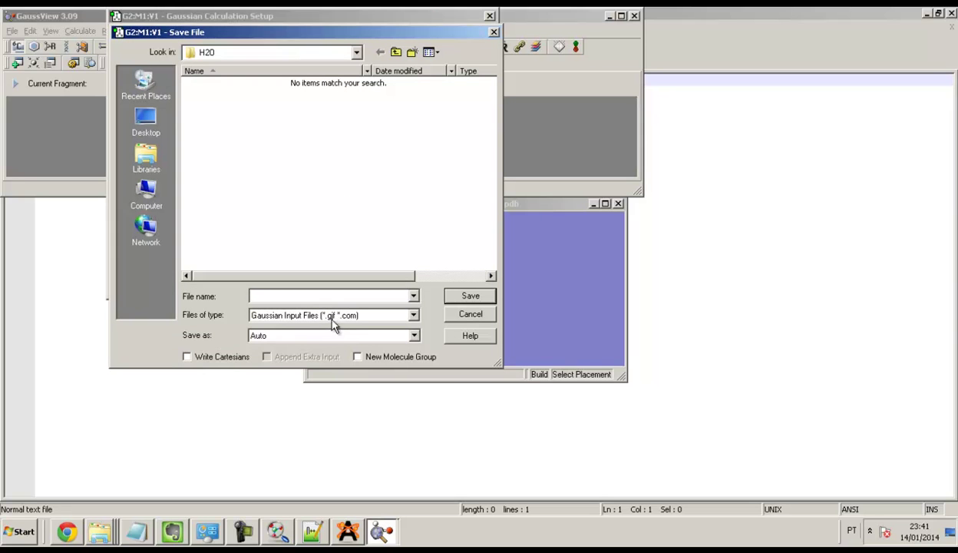
pyautogui.rightClick(290, 197)
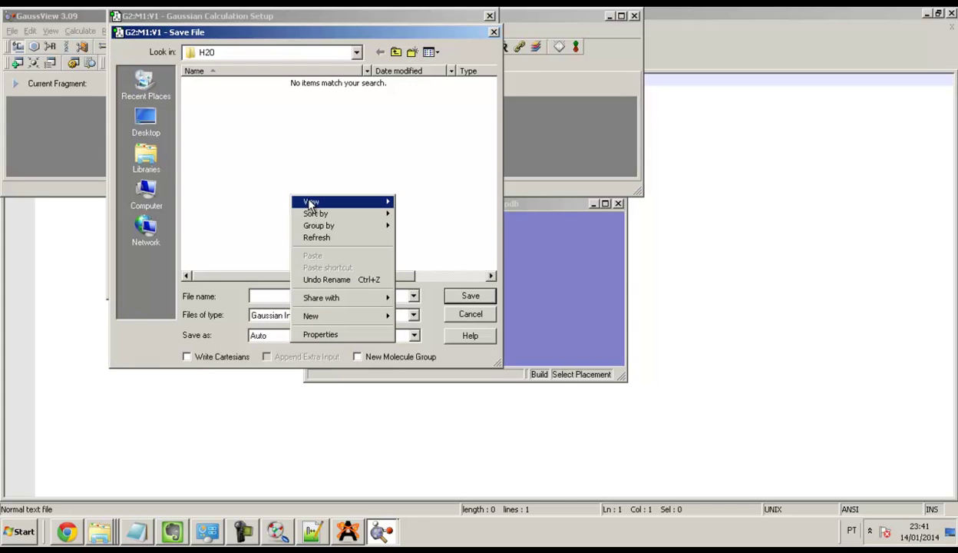
pyautogui.moveTo(342, 315)
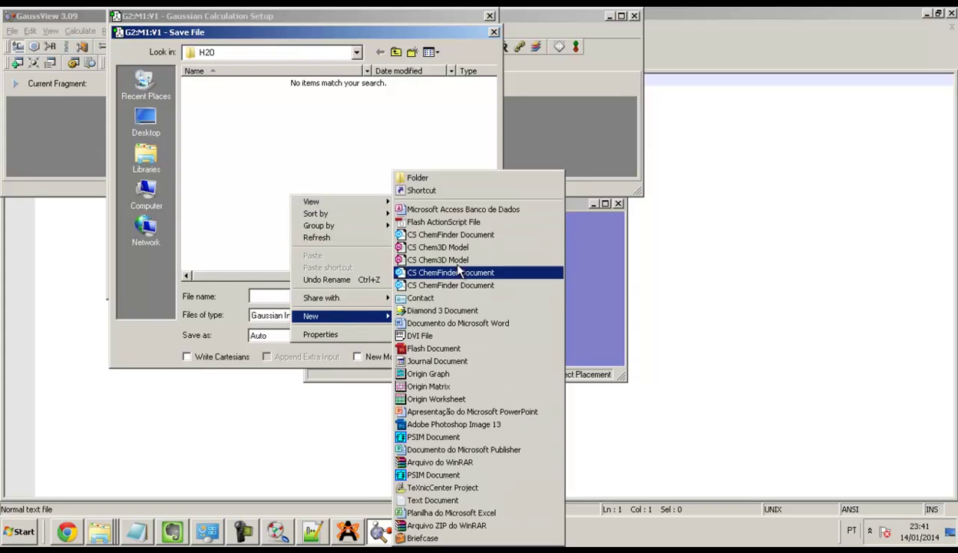
pyautogui.click(222, 141)
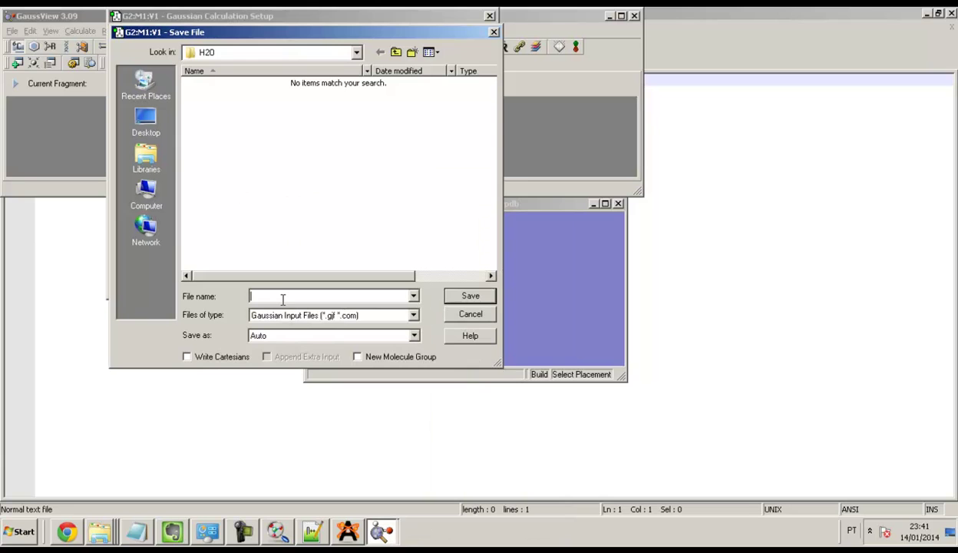
pyautogui.write('H2O')
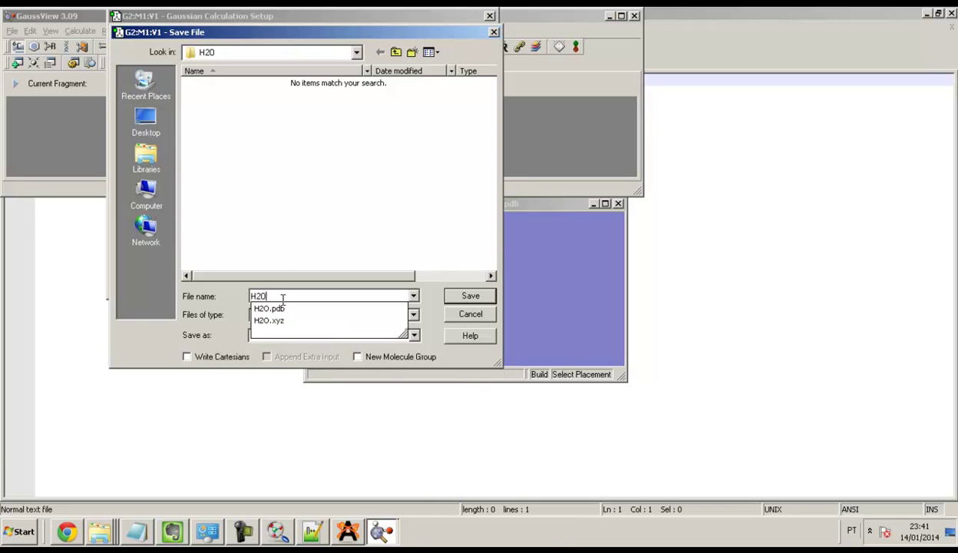
pyautogui.click(455, 292)
pyautogui.click(459, 301)
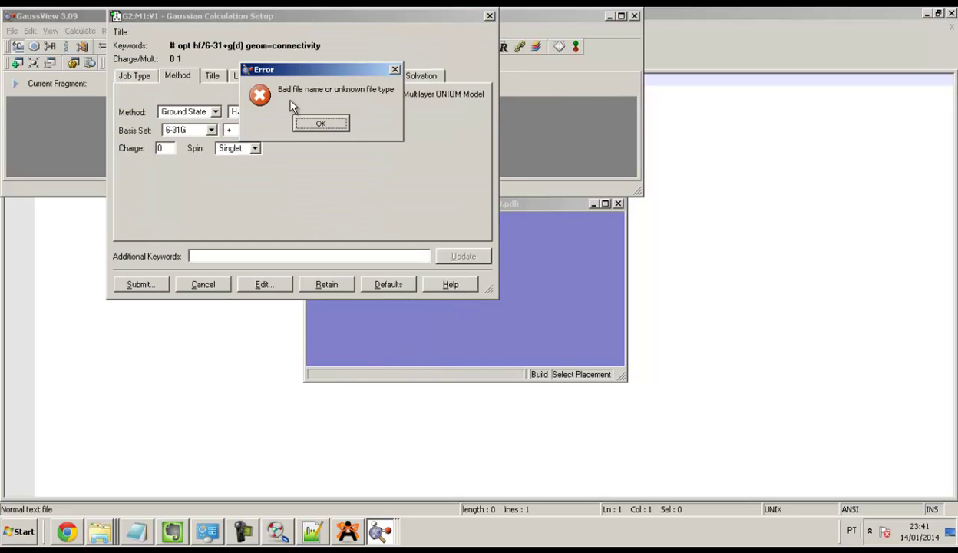
pyautogui.click(319, 121)
# Create a new text document in the H2O folder from the input file's save dialog, and open that folder from the desktop.
pyautogui.click(260, 287)
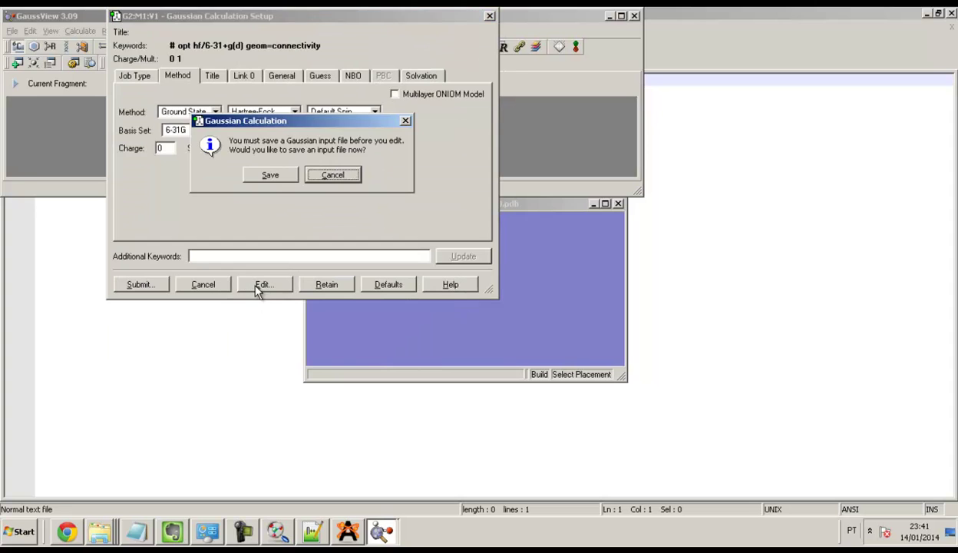
pyautogui.click(273, 176)
pyautogui.rightClick(267, 195)
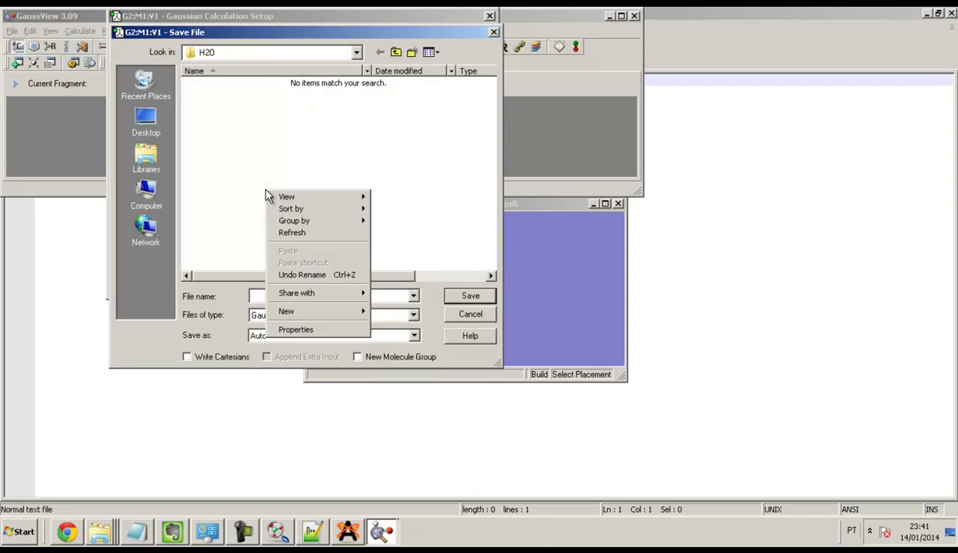
pyautogui.moveTo(326, 311)
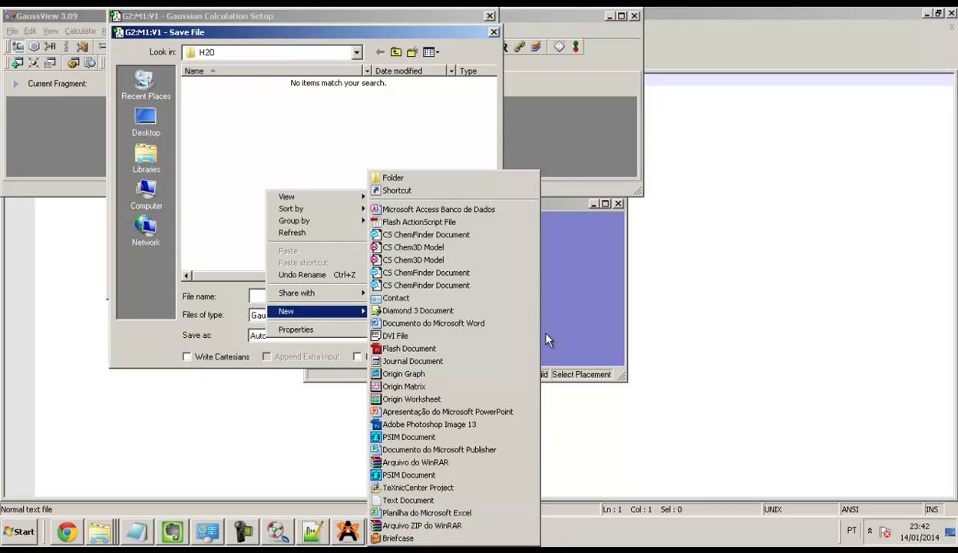
pyautogui.click(462, 503)
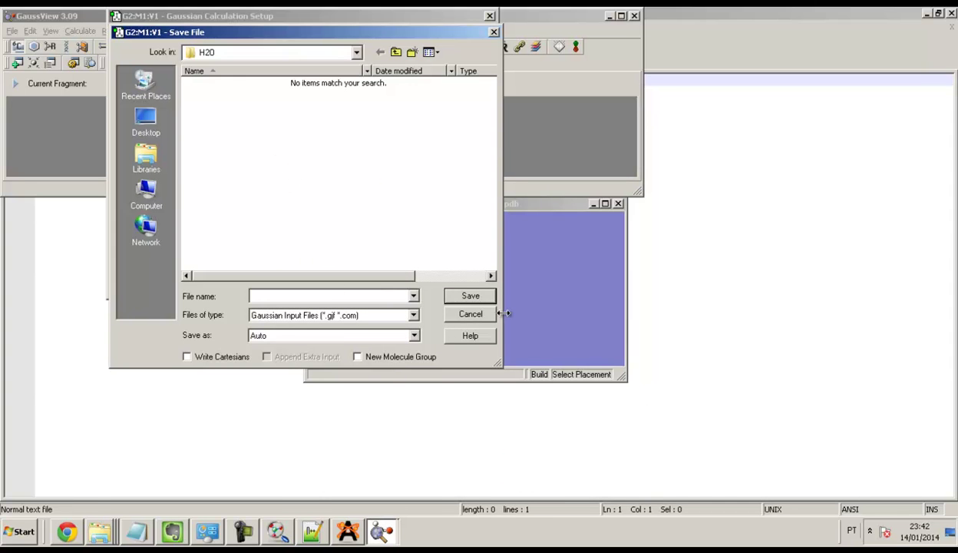
pyautogui.press('super+d')
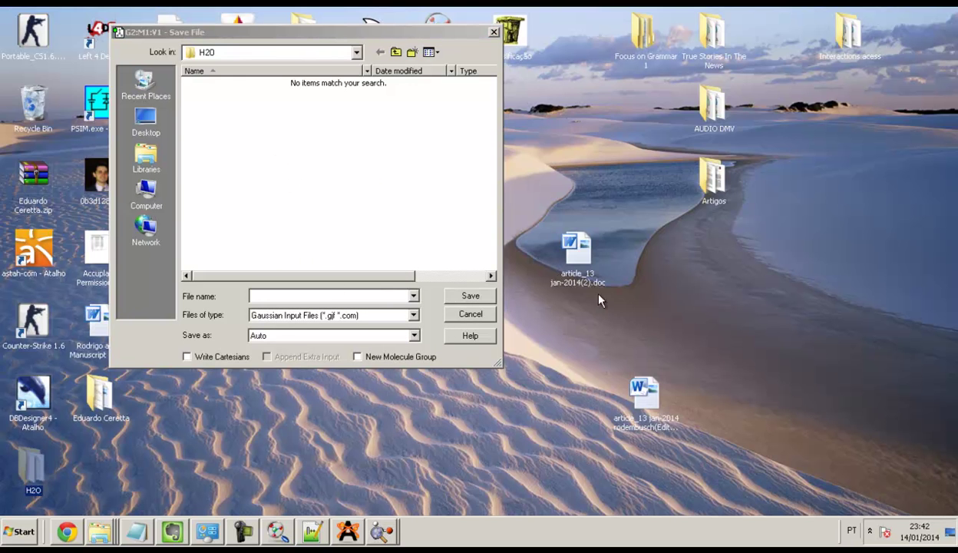
pyautogui.doubleClick(35, 455)
pyautogui.click(407, 209)
pyautogui.click(407, 209)
pyautogui.write('H.txt')
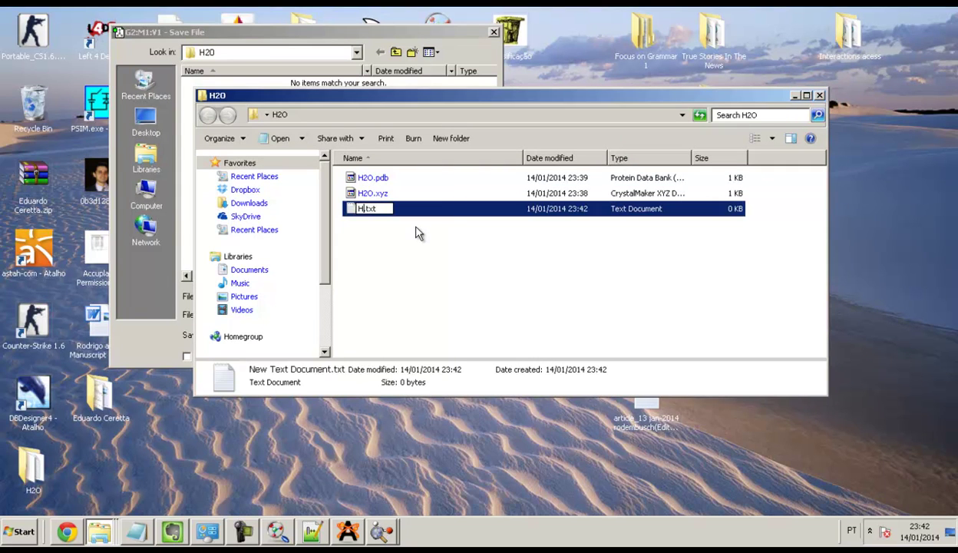
pyautogui.write('2O')
pyautogui.press('Delete')
pyautogui.press('Delete')
pyautogui.press('Delete')
pyautogui.press('Delete')
pyautogui.write('.gj')
pyautogui.hotkey('alt', 'Tab')
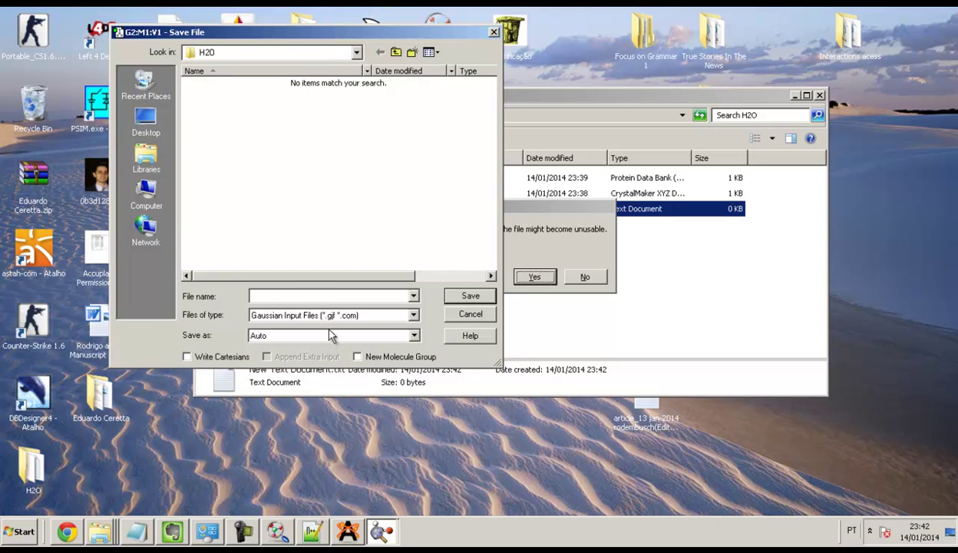
pyautogui.hotkey('alt', 'Tab')
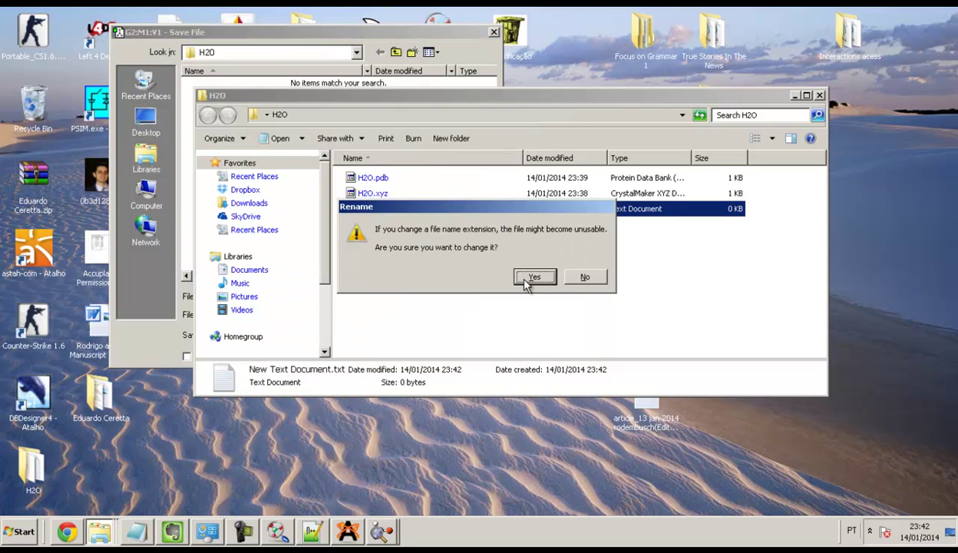
pyautogui.click(577, 278)
# Rename the new text document as H2O.gjf and accept the extension change.
pyautogui.press('F2')
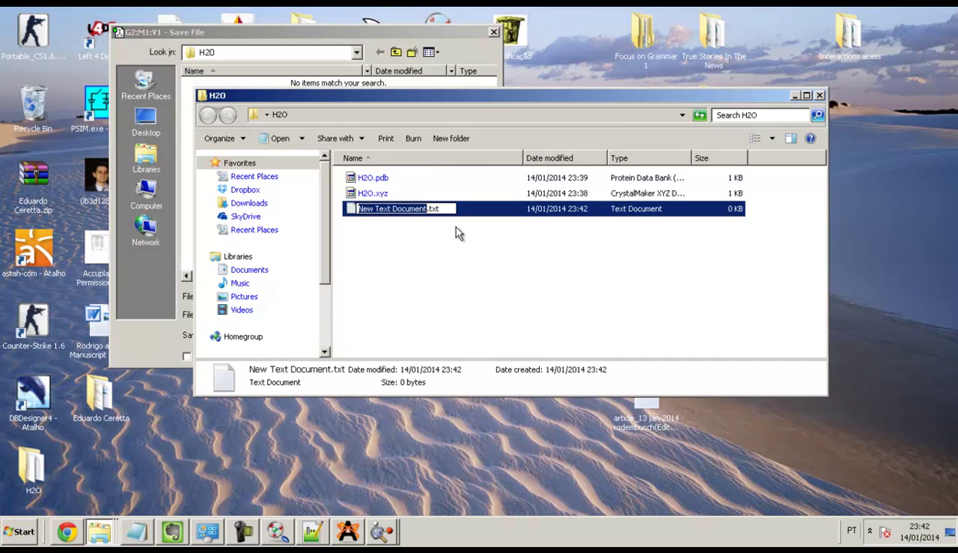
pyautogui.write('H')
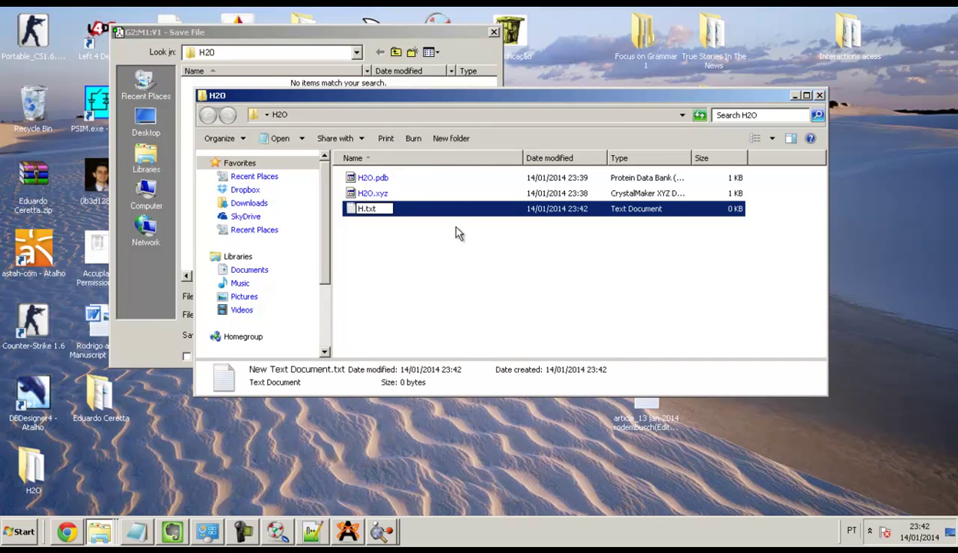
pyautogui.write('2O')
pyautogui.press('Right')
pyautogui.press('Right')
pyautogui.press('Right')
pyautogui.press('Right')
pyautogui.hotkey('shift', 'Left')
pyautogui.hotkey('shift', 'Left')
pyautogui.hotkey('shift', 'Left')
pyautogui.press('BackSpace')
pyautogui.write('gjf')
pyautogui.press('Return')
pyautogui.press('Return')
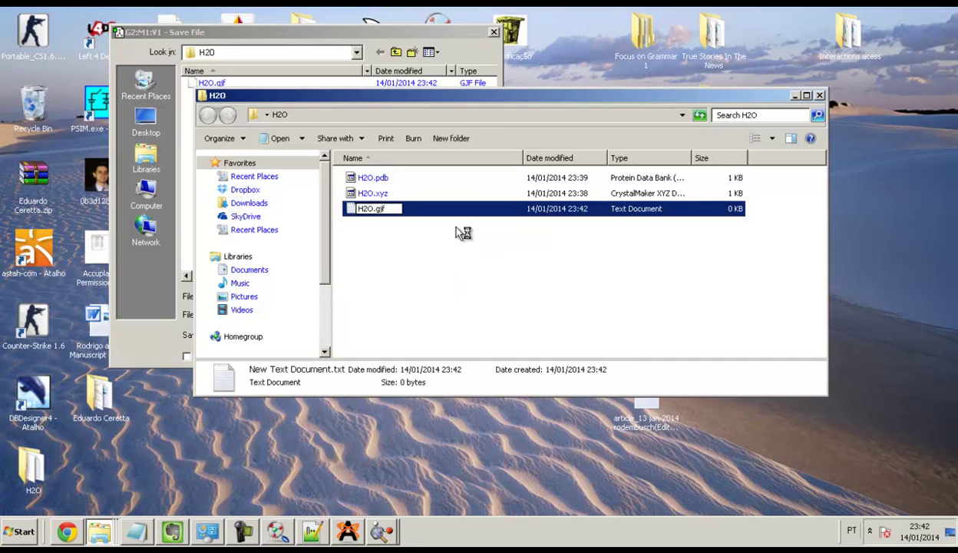
# Save the Gaussian input over the existing H2O.gjf, review its route line in the text editor, and close the file.
pyautogui.hotkey('alt', 'Tab')
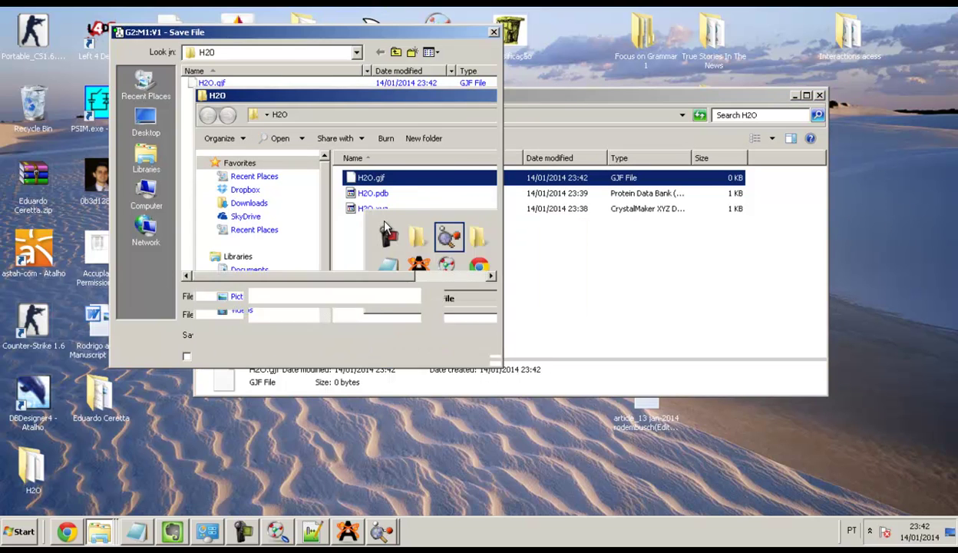
pyautogui.doubleClick(224, 81)
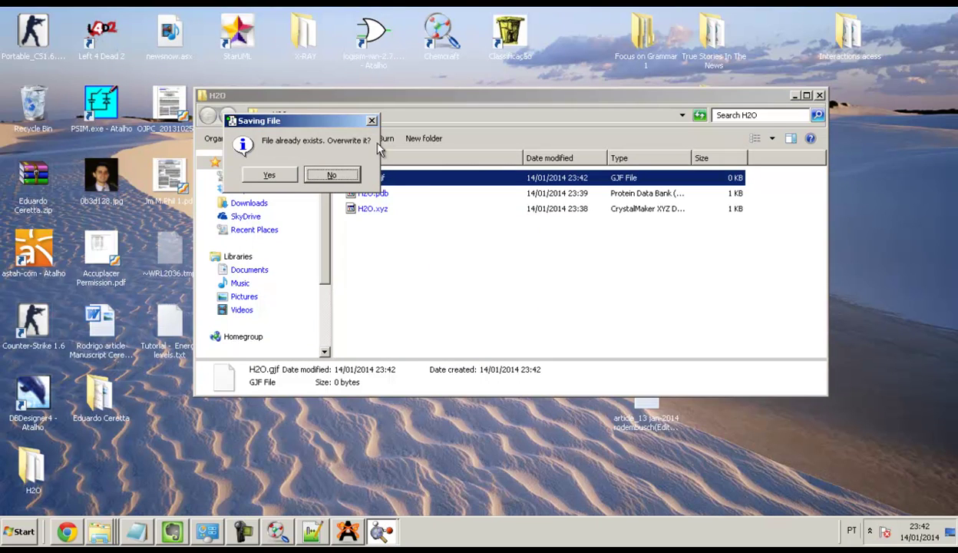
pyautogui.click(270, 175)
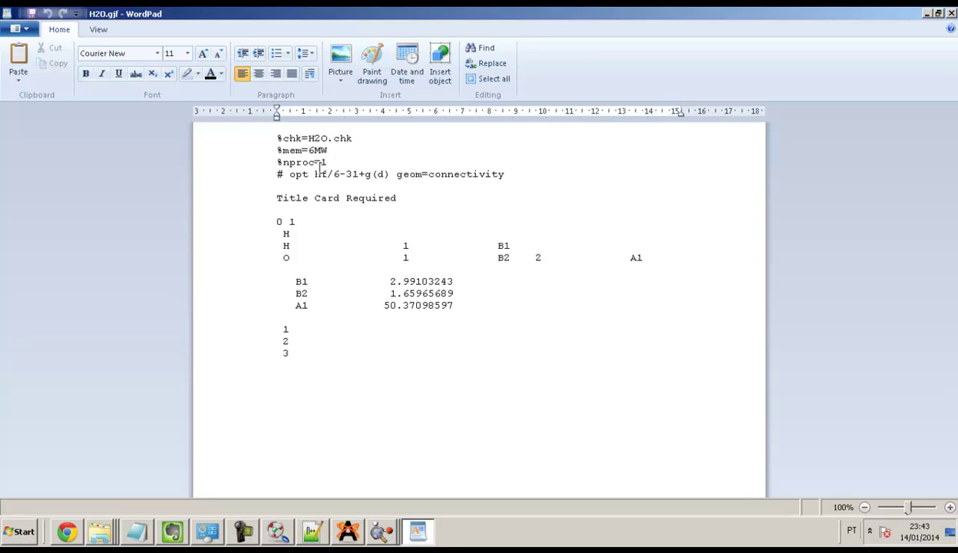
pyautogui.click(265, 181)
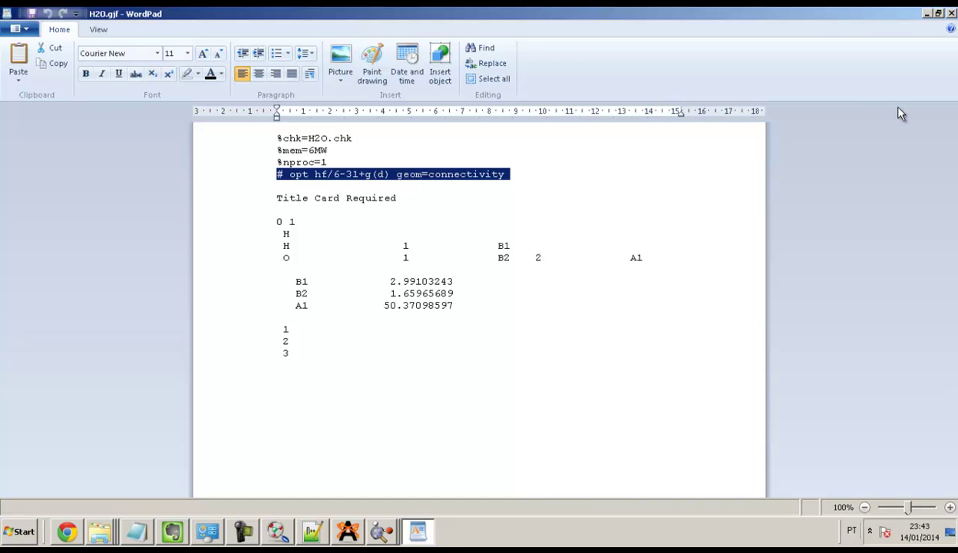
pyautogui.hotkey('alt', 'F4')
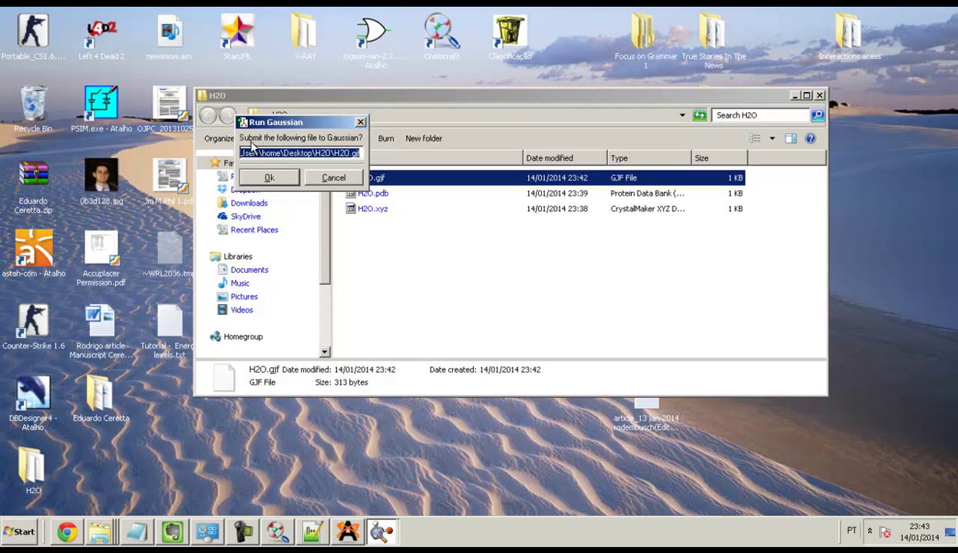
# Submit H2O.gjf to Gaussian, show the run window, and keep it open once the job is complete.
pyautogui.click(264, 178)
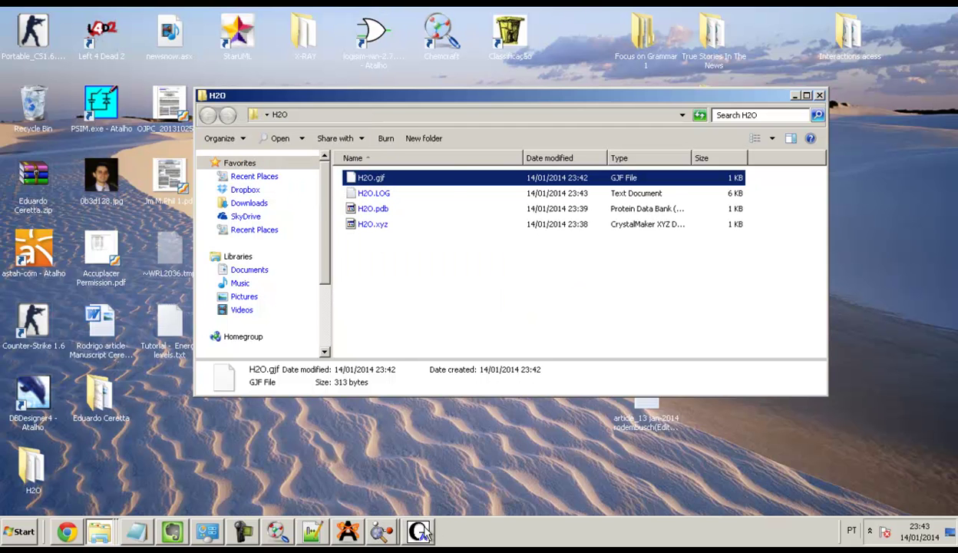
pyautogui.click(419, 530)
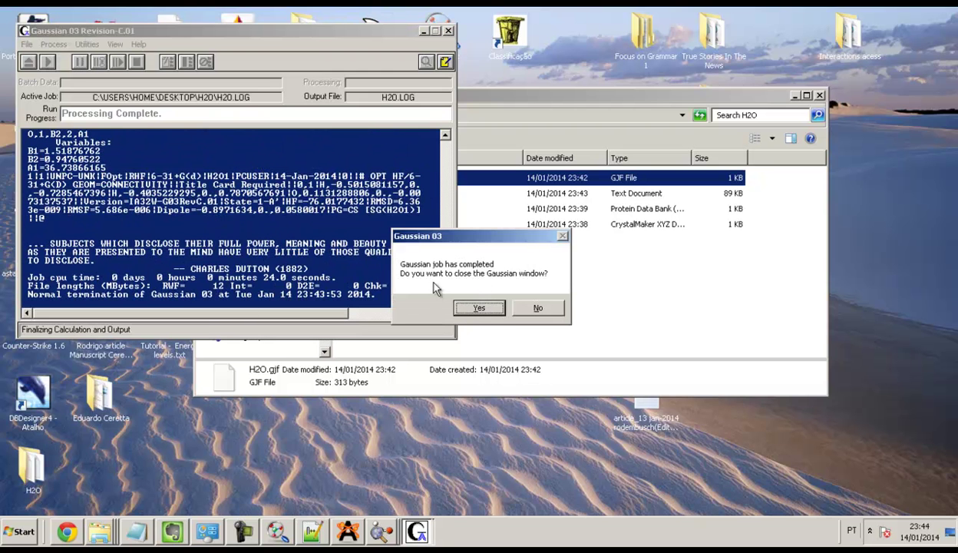
pyautogui.click(534, 308)
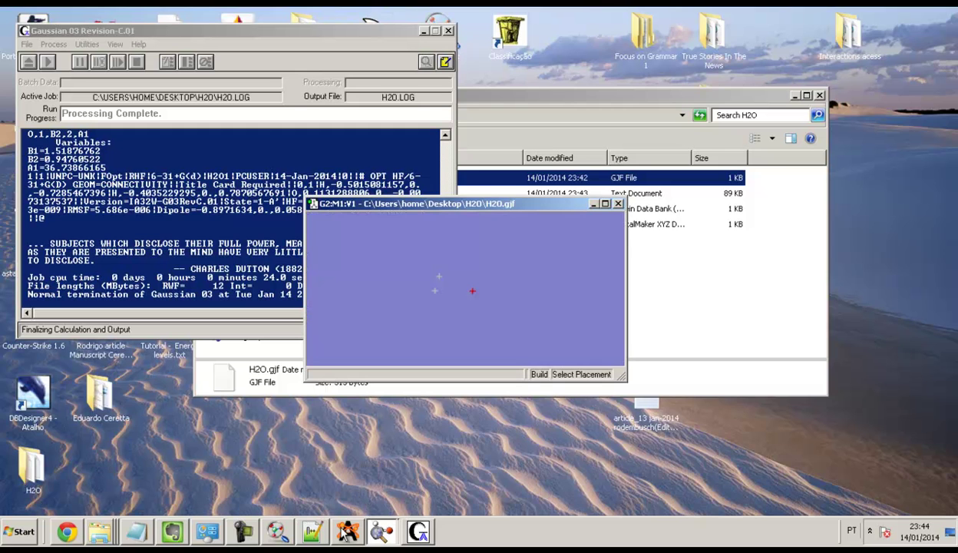
# Reopen the H2O folder from the desktop to examine the calculation's output files.
pyautogui.click(278, 530)
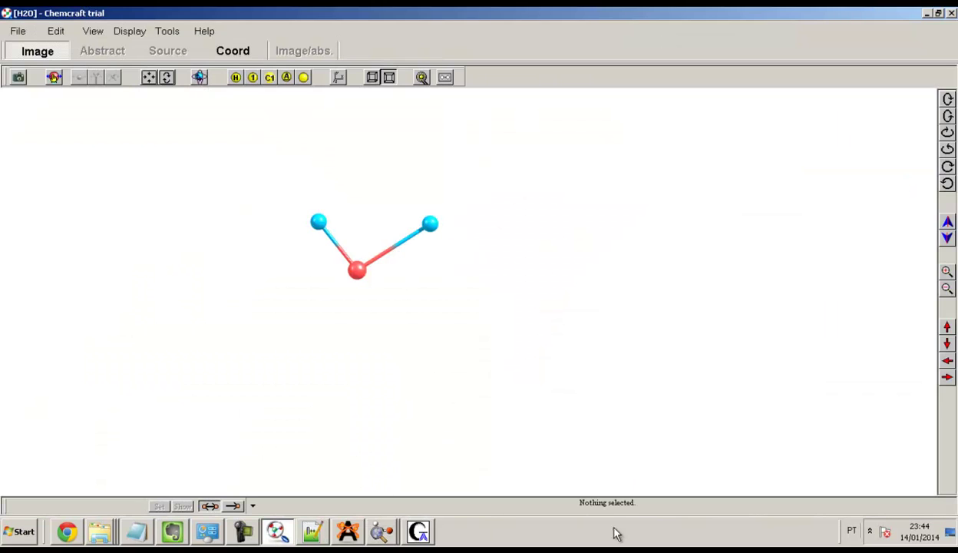
pyautogui.click(952, 534)
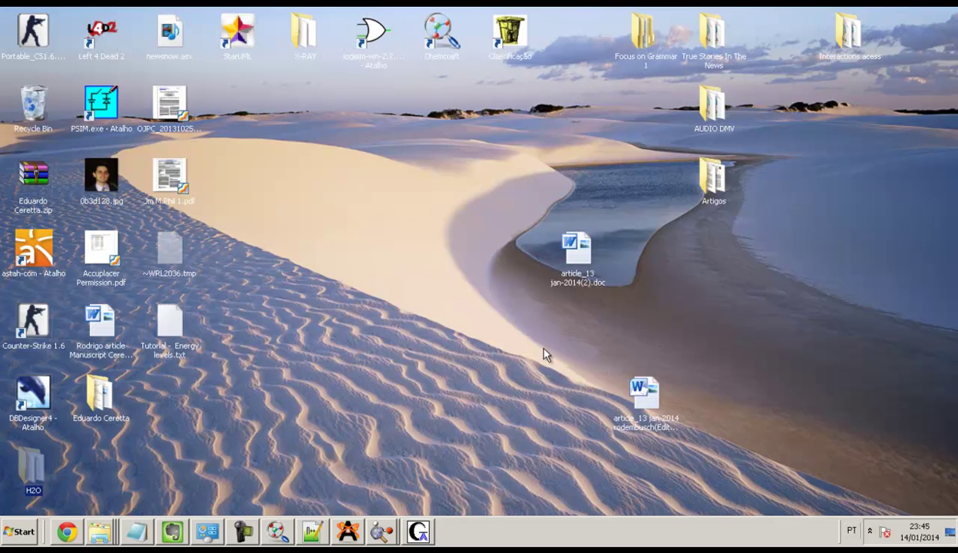
pyautogui.doubleClick(30, 466)
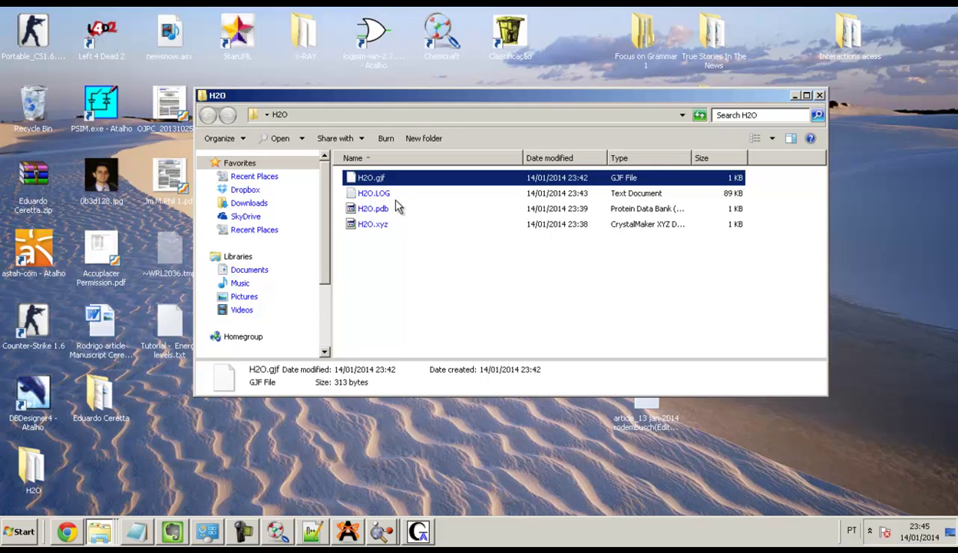
# Switch to Chemcraft and open the Gaussian output file H2O.LOG from the H2O folder.
pyautogui.click(274, 530)
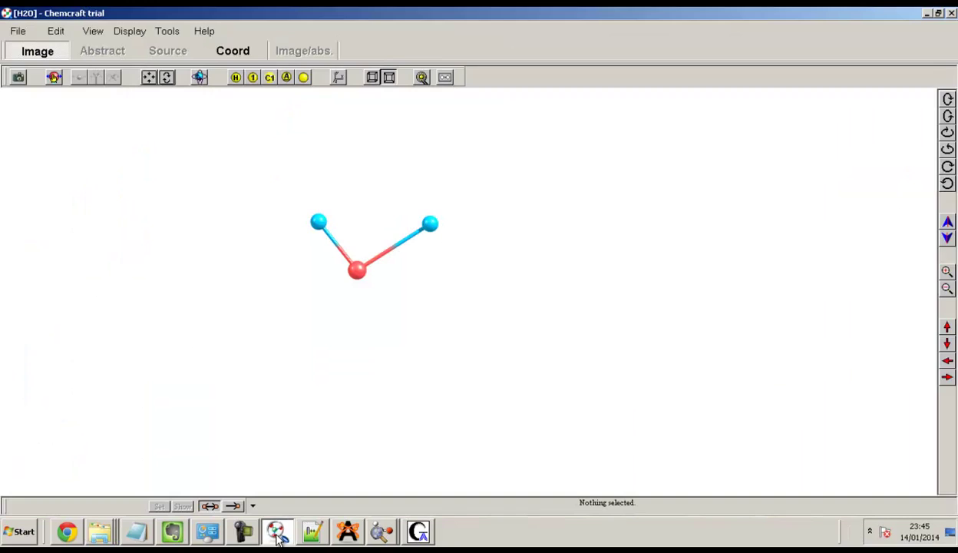
pyautogui.click(16, 31)
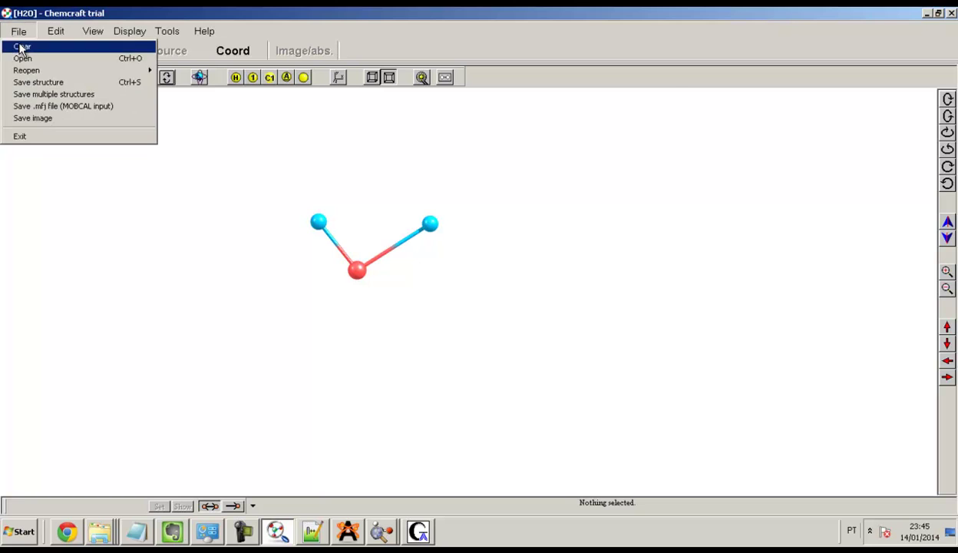
pyautogui.click(26, 58)
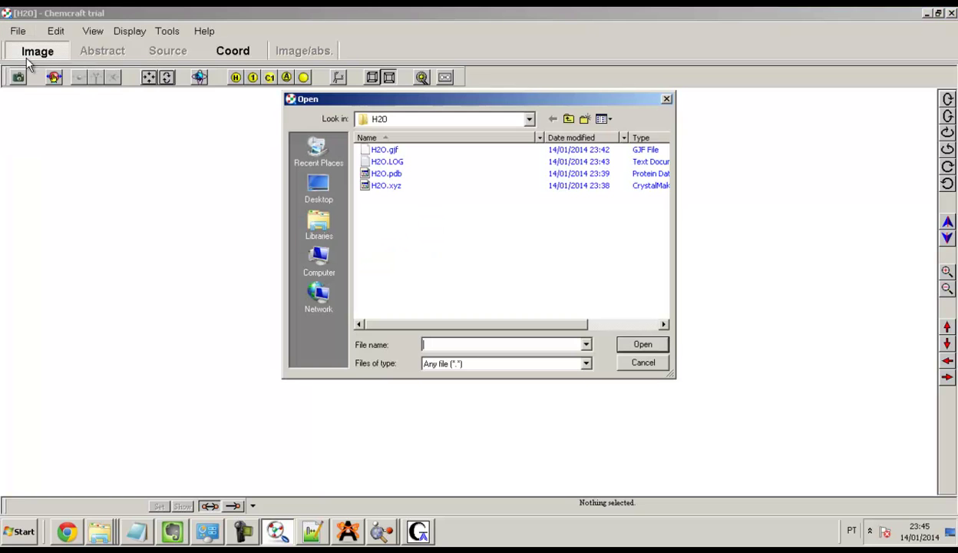
pyautogui.doubleClick(385, 163)
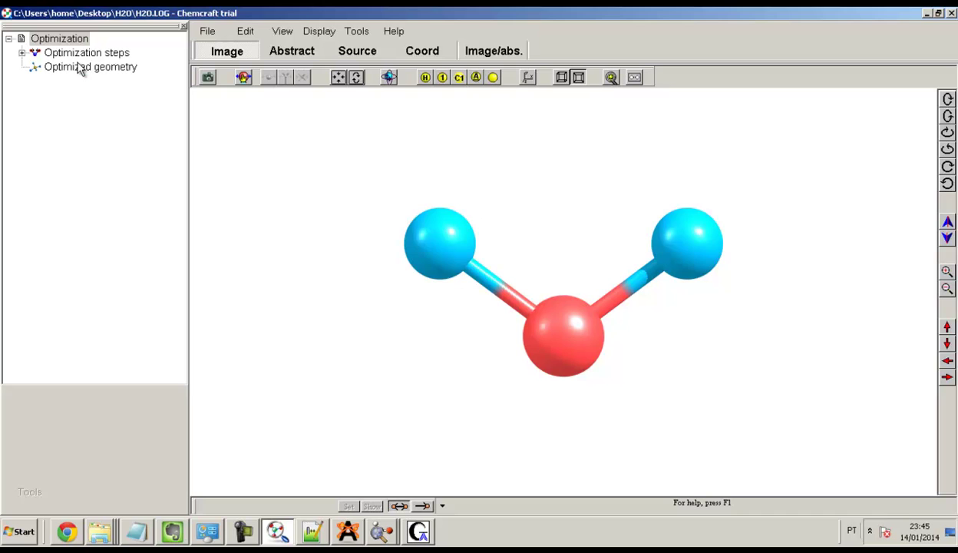
# Measure an O–H bond length and the H–O–H angle of the optimized water molecule, and clear the atom selection.
pyautogui.click(243, 78)
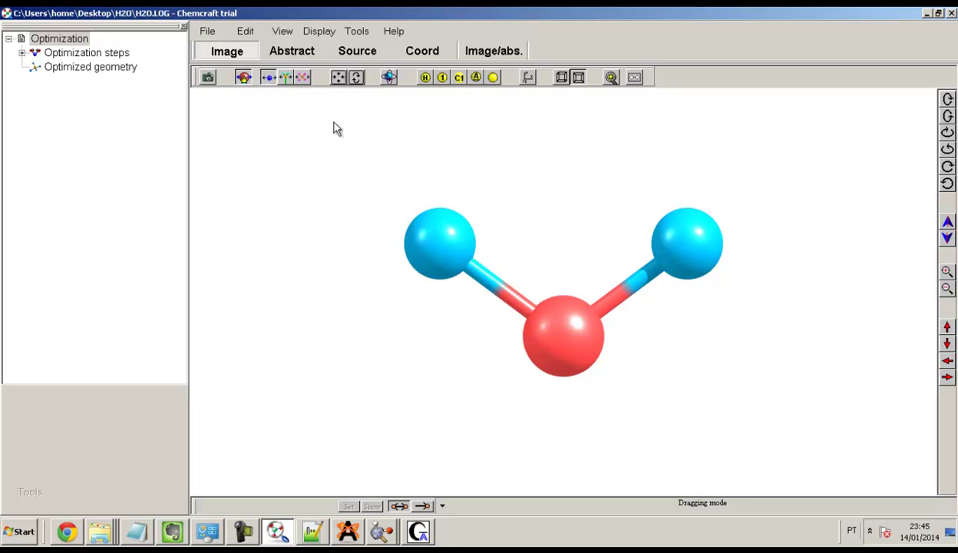
pyautogui.click(244, 77)
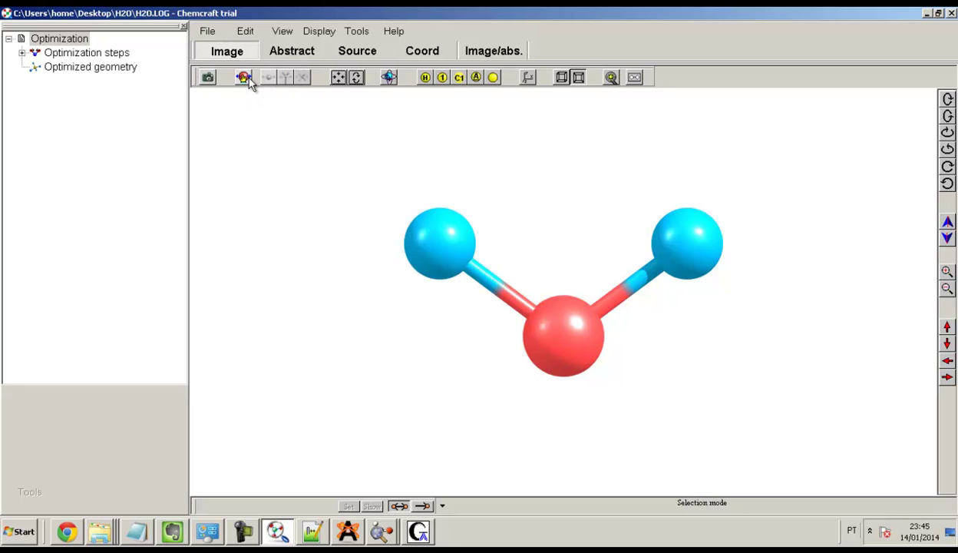
pyautogui.click(451, 262)
pyautogui.click(557, 368)
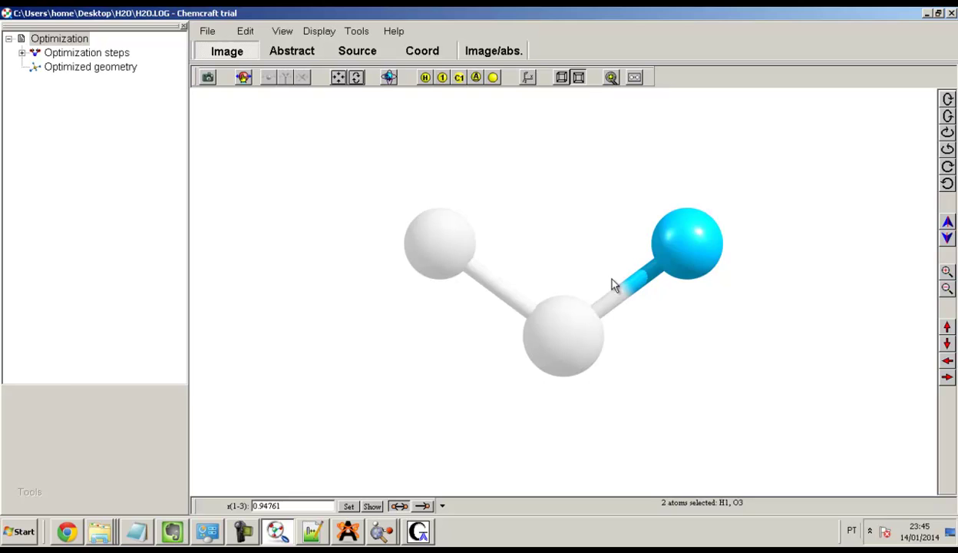
pyautogui.click(665, 257)
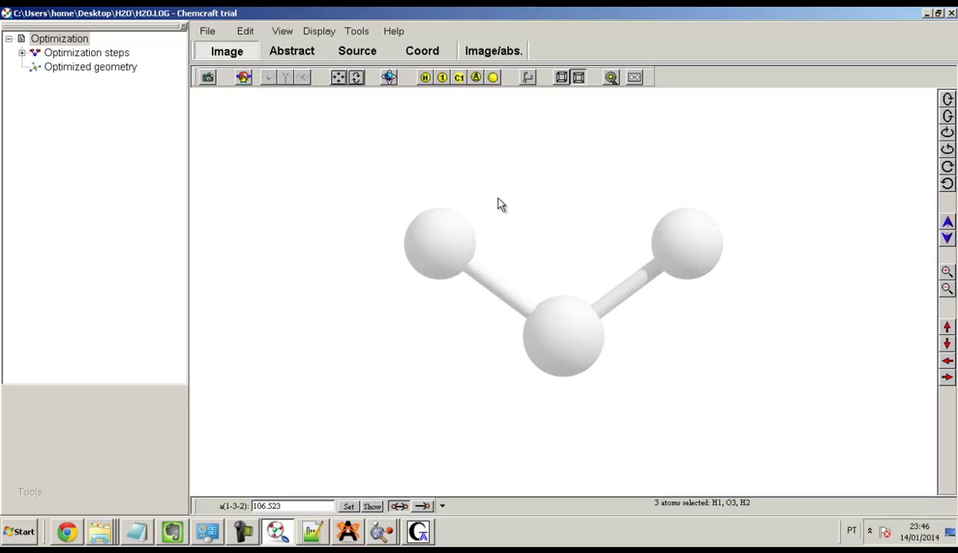
pyautogui.click(412, 242)
pyautogui.click(545, 334)
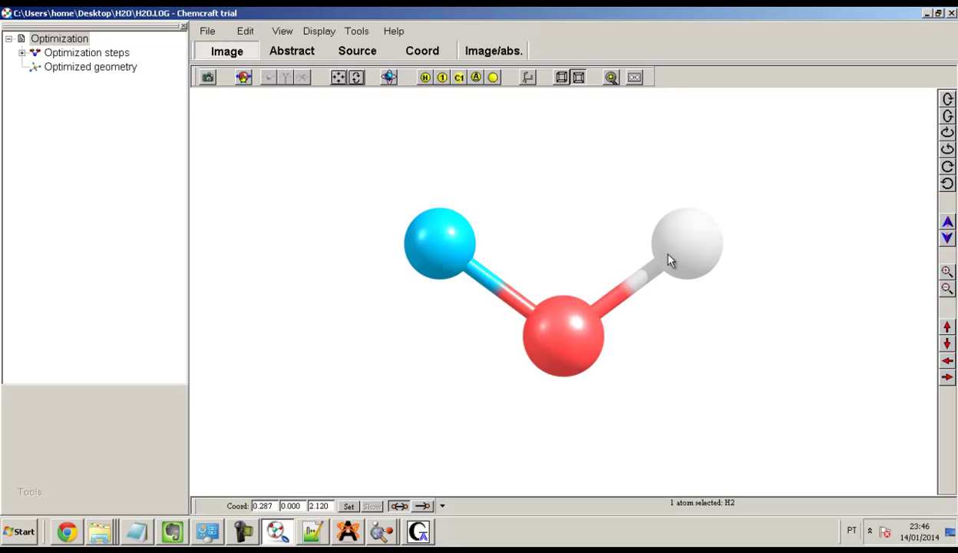
pyautogui.click(672, 257)
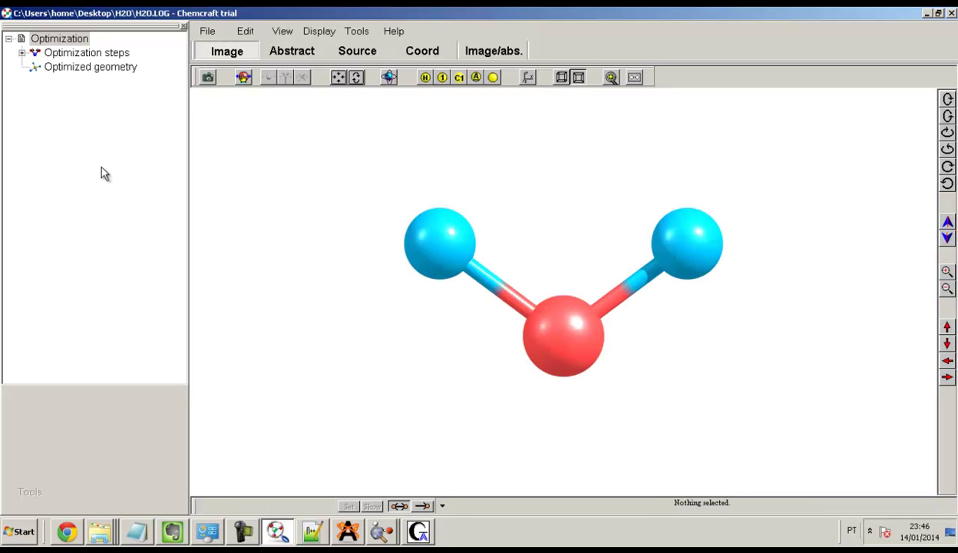
# Expand the optimization steps and view each geometry in order, from the first step through to the optimized geometry.
pyautogui.click(22, 52)
pyautogui.click(68, 68)
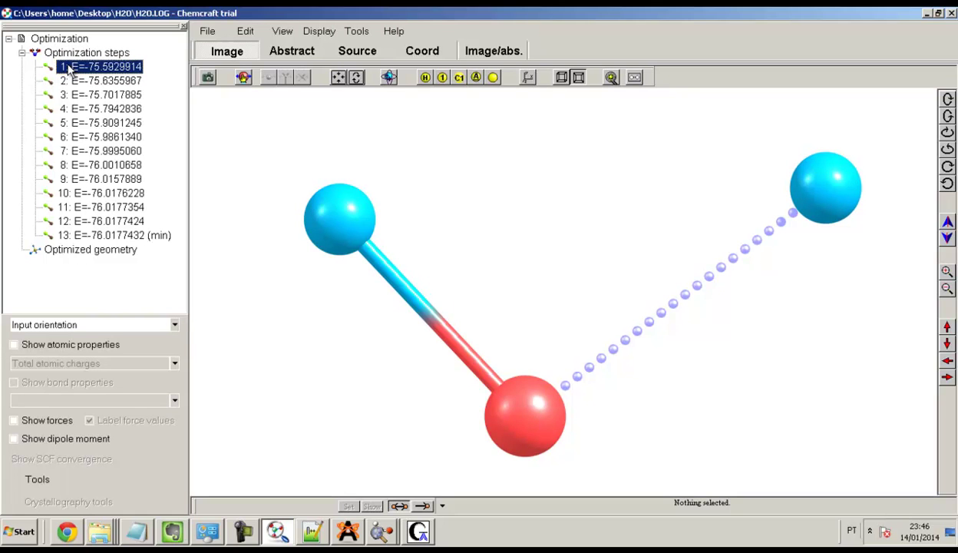
pyautogui.press('Down')
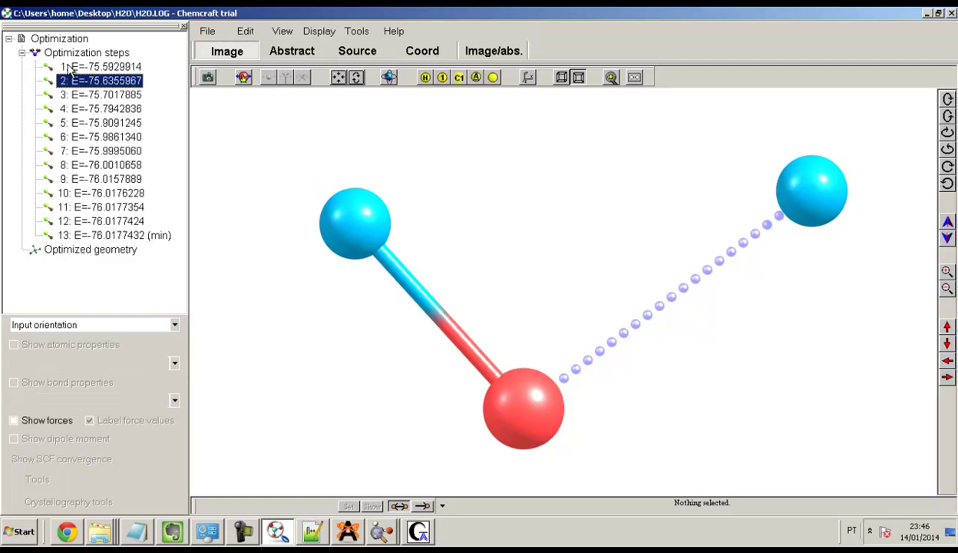
pyautogui.press('Down')
pyautogui.press('Down')
pyautogui.press('Down')
pyautogui.press('Down')
pyautogui.press('Down')
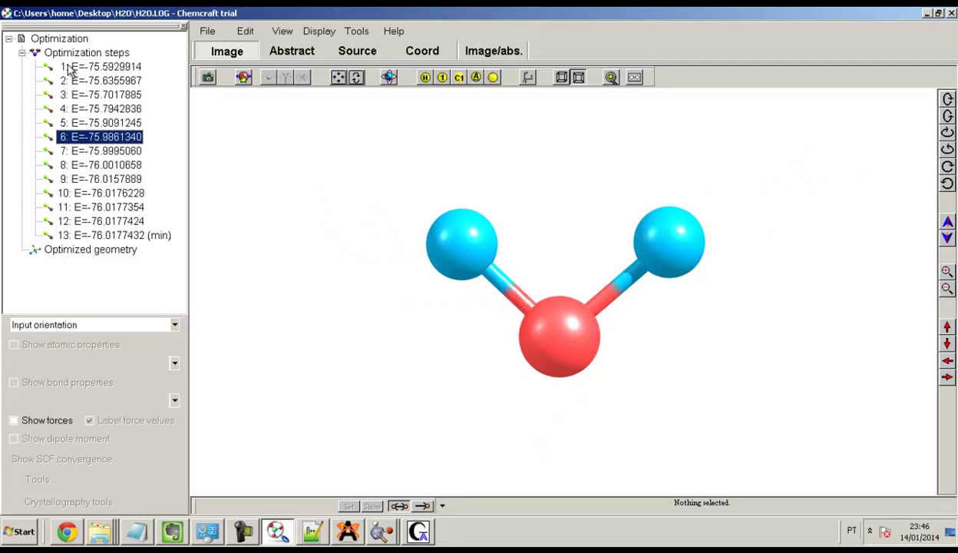
pyautogui.press('Down')
pyautogui.press('Down')
pyautogui.press('Down')
pyautogui.press('Down')
pyautogui.press('Down')
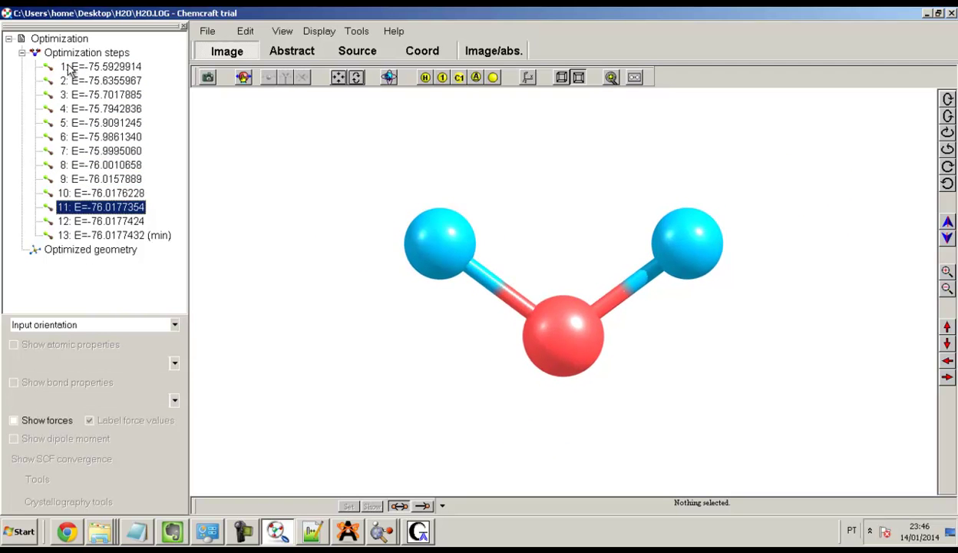
pyautogui.press('Down')
pyautogui.press('Down')
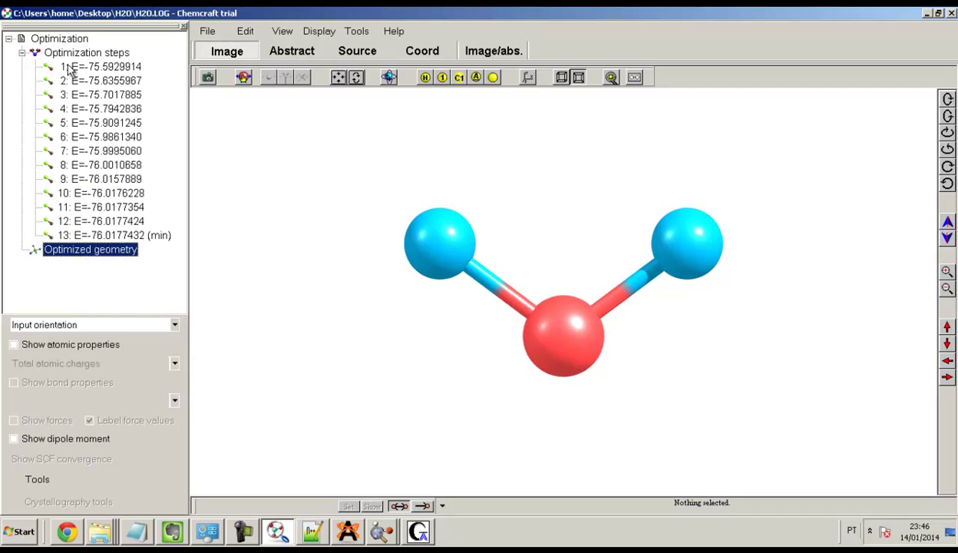
# Display the molecular orbital energies diagram for the optimized geometry, examine its energy levels and orbital table, and close it.
pyautogui.click(23, 486)
pyautogui.click(84, 457)
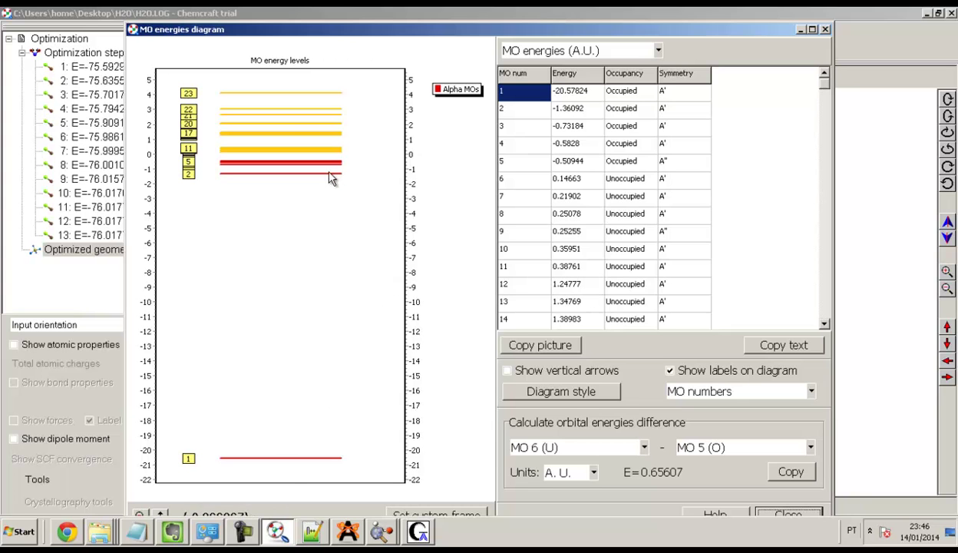
pyautogui.click(760, 513)
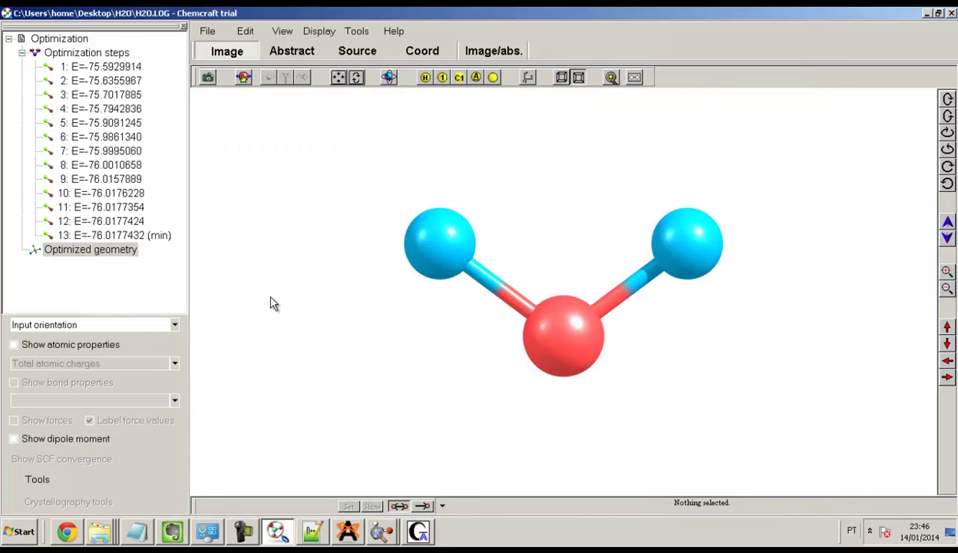